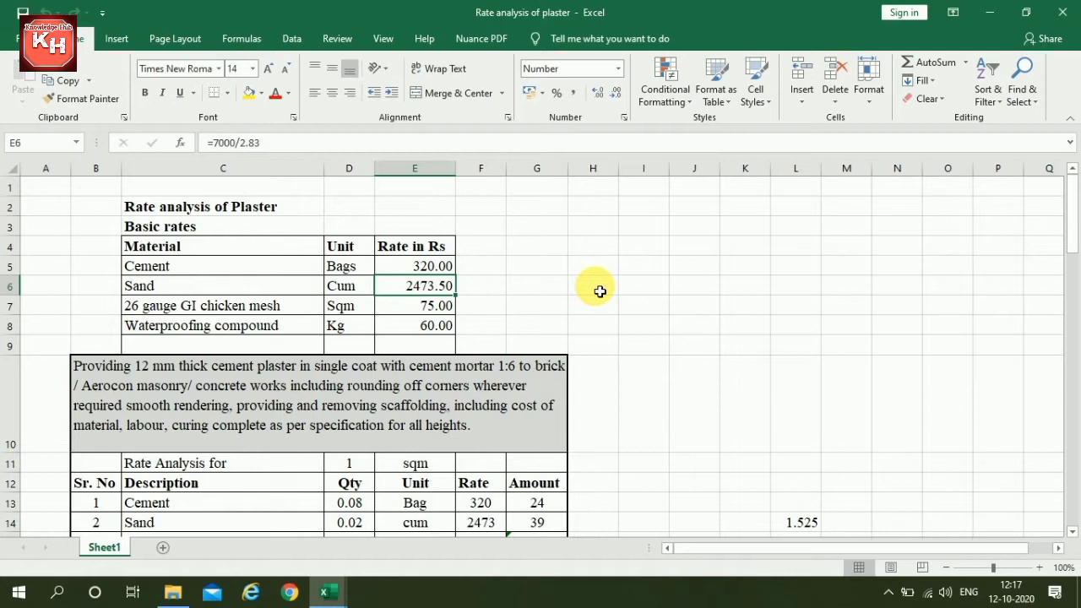
# Review the basic rates of the 26 gauge GI chicken mesh and the waterproofing compound in the material table.
pyautogui.click(149, 306)
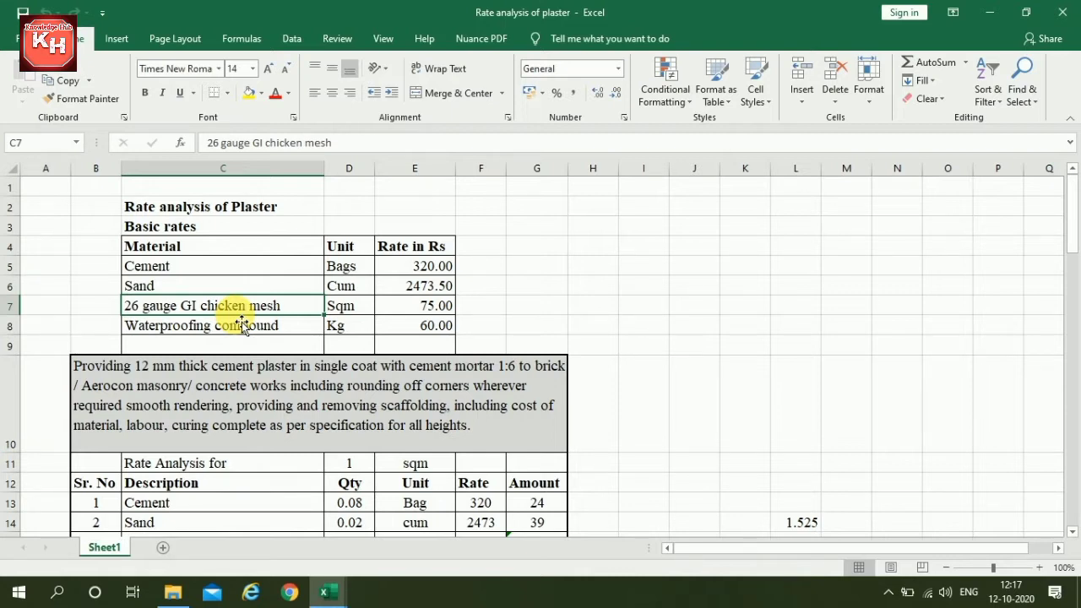
pyautogui.click(422, 306)
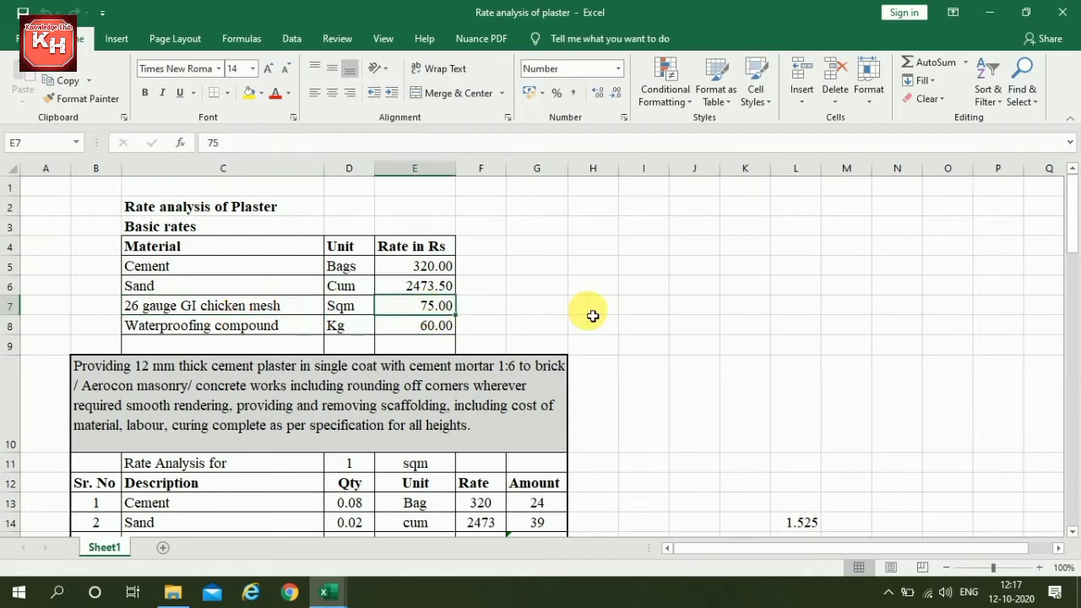
pyautogui.click(187, 326)
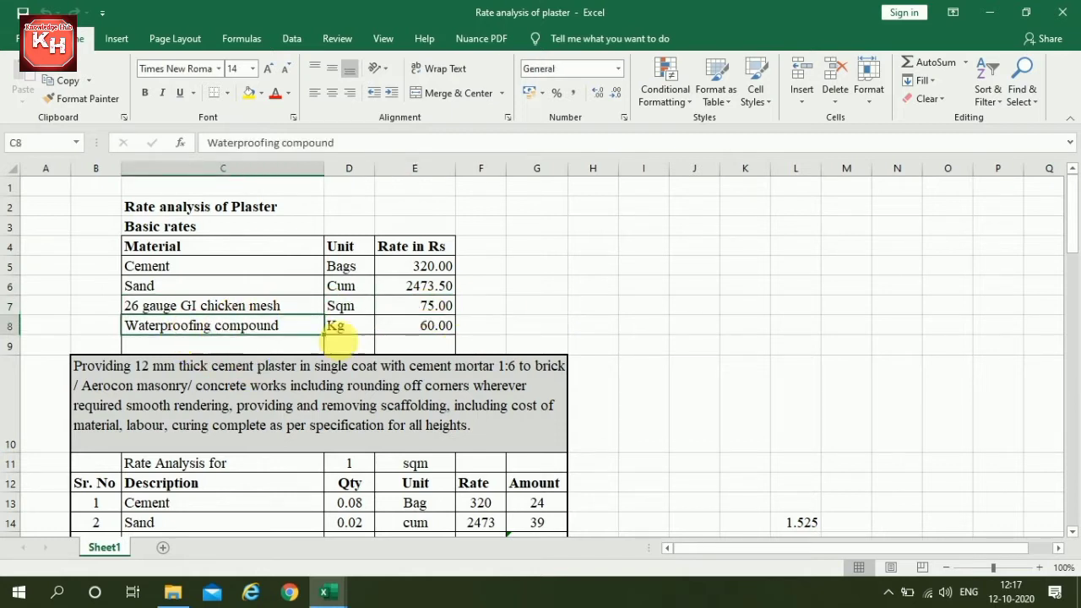
pyautogui.click(425, 328)
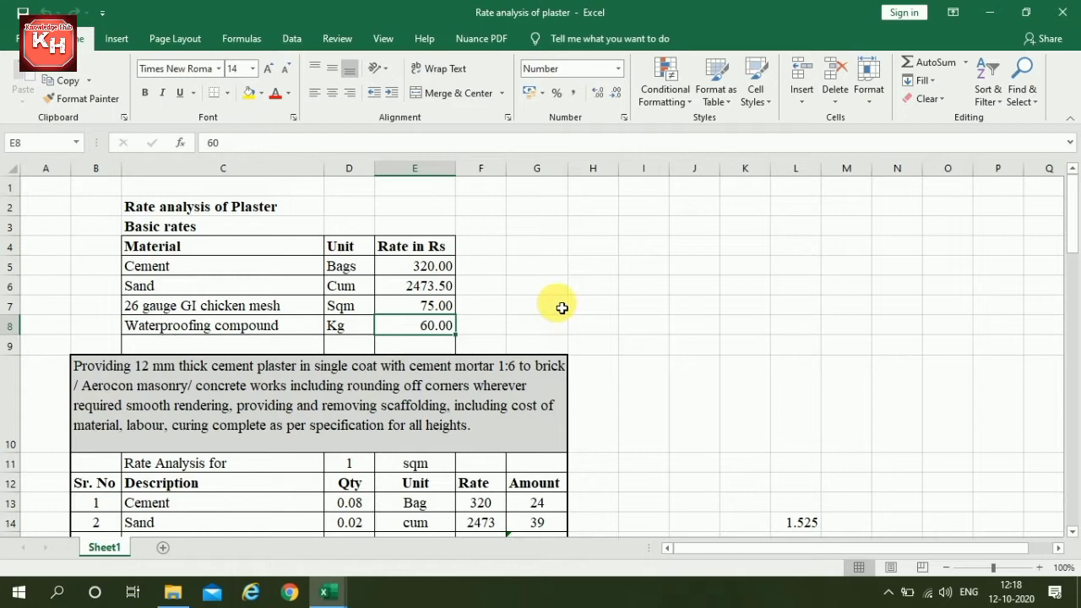
# Read the description of the 12 mm thick 1:6 plaster item and check the quantity and unit its rate analysis covers.
pyautogui.scroll(-2, 561, 308)
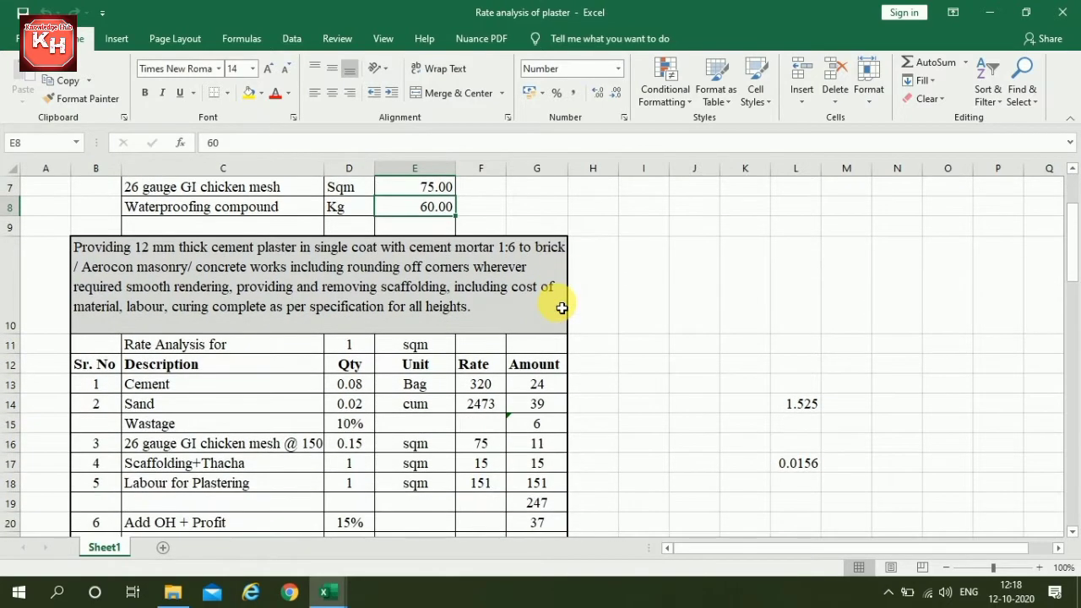
pyautogui.click(401, 321)
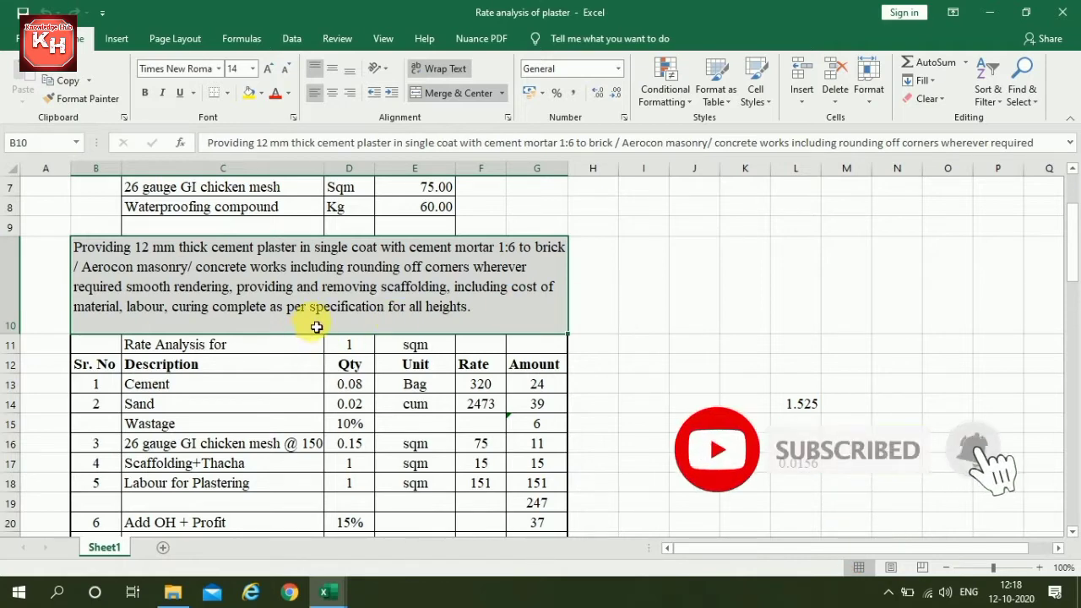
pyautogui.scroll(-1, 475, 309)
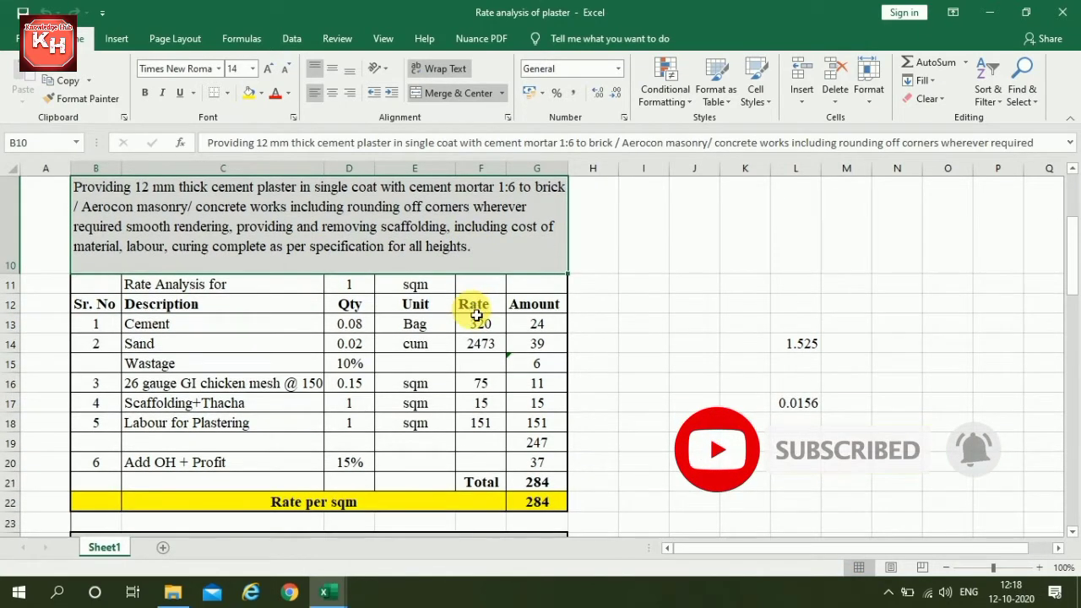
pyautogui.click(181, 284)
pyautogui.click(407, 291)
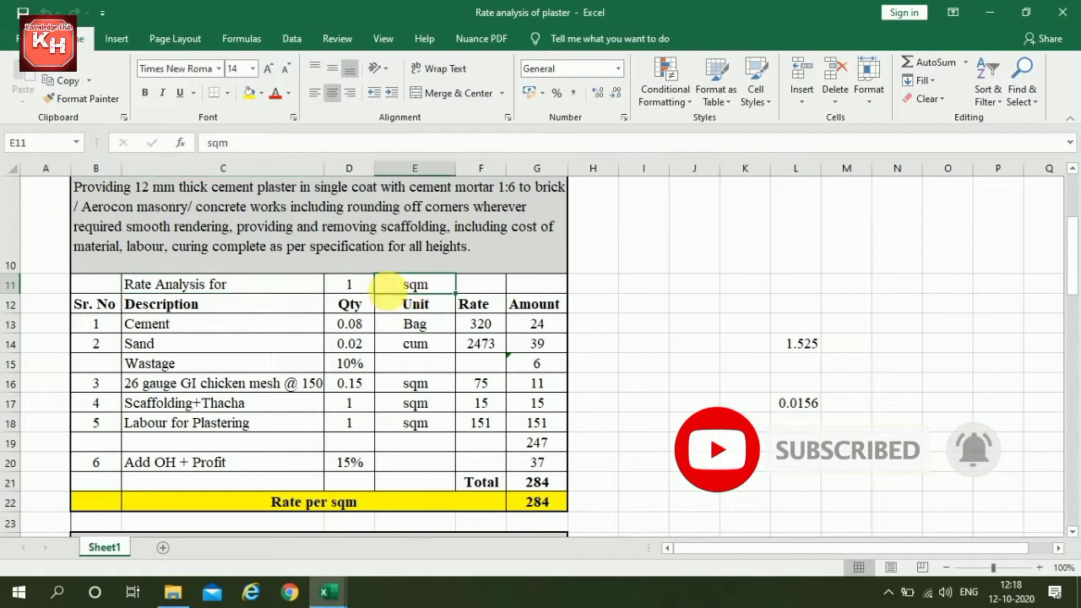
# Examine the cement row of the 12 mm plaster analysis, including its quantity formula, unit, rate and amount.
pyautogui.click(205, 321)
pyautogui.click(359, 334)
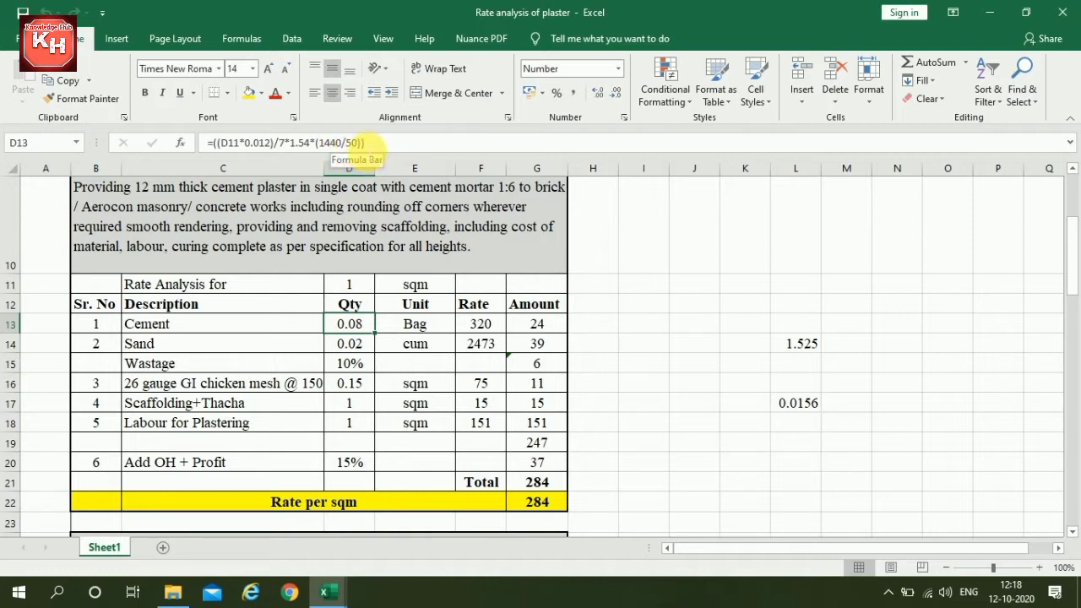
pyautogui.click(414, 326)
pyautogui.click(485, 327)
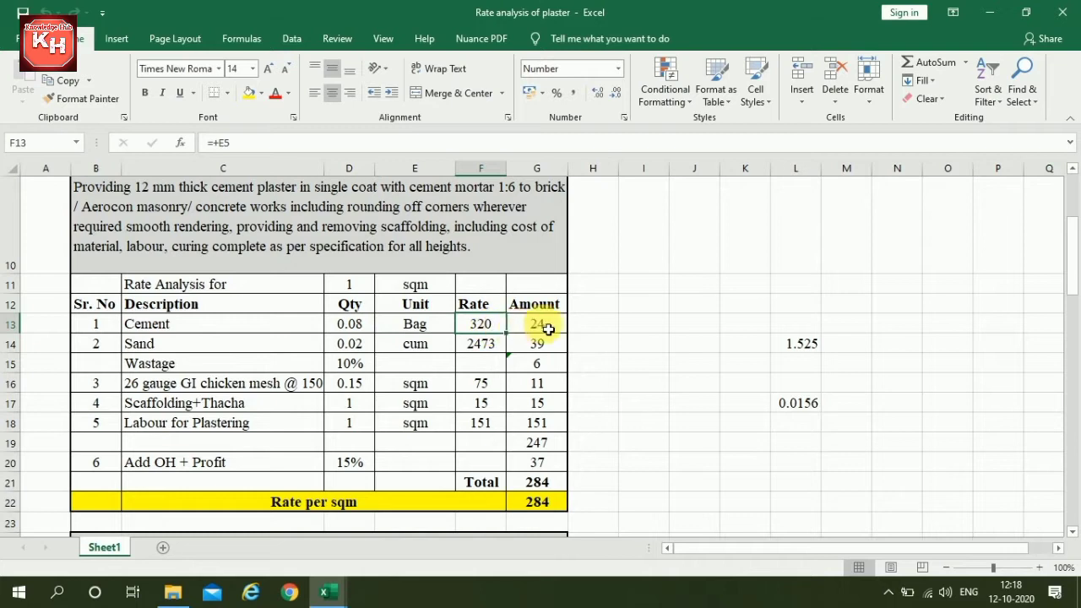
pyautogui.click(548, 329)
# Inspect the sand quantity, rate and amount formulas and the wastage percentage in the 12 mm plaster analysis.
pyautogui.click(351, 350)
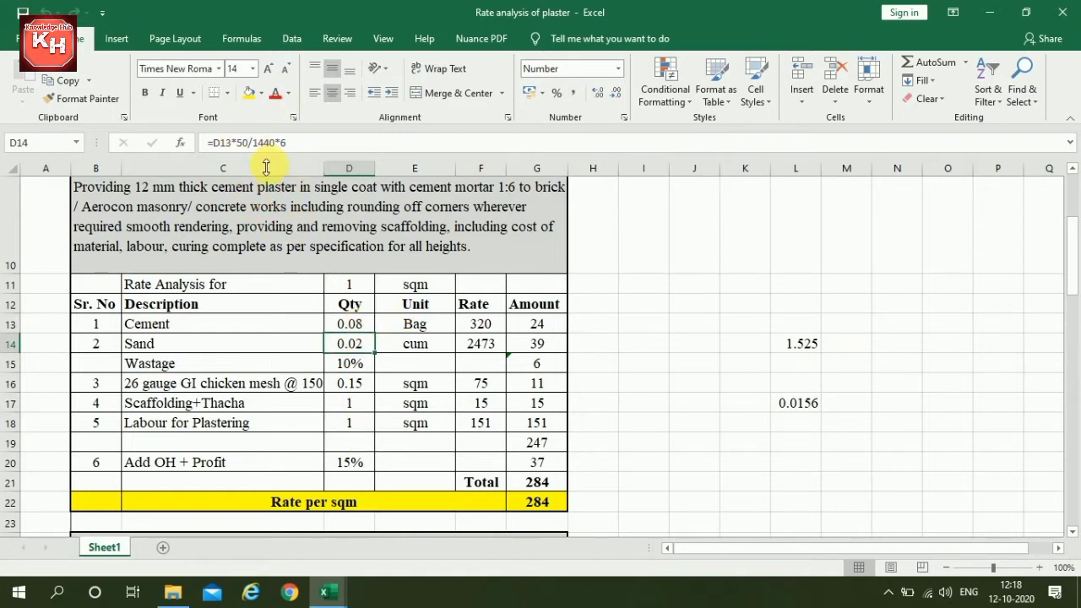
pyautogui.click(353, 346)
pyautogui.click(495, 341)
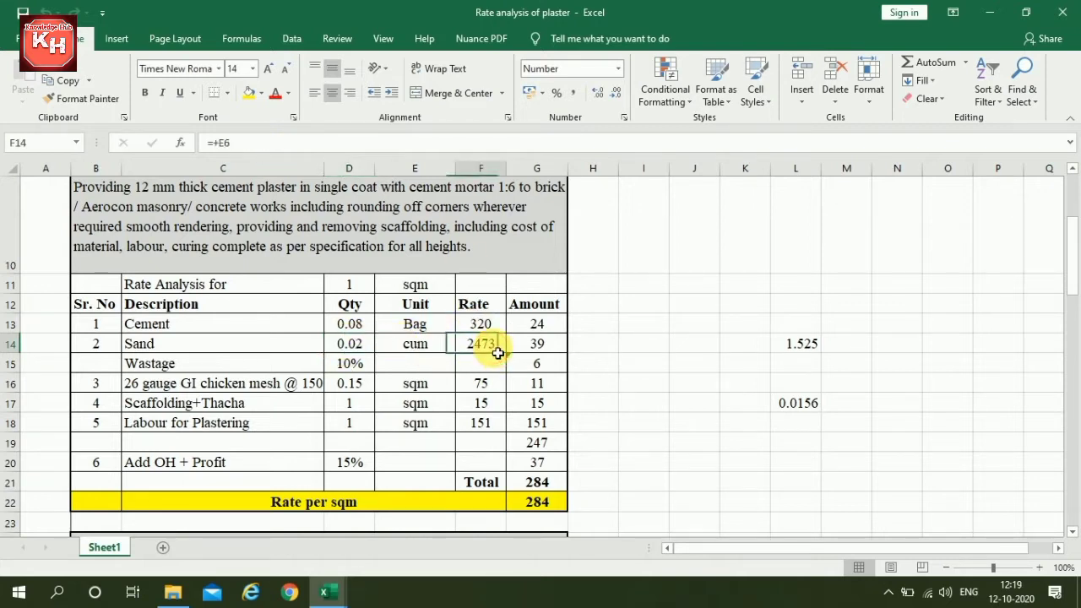
pyautogui.click(537, 344)
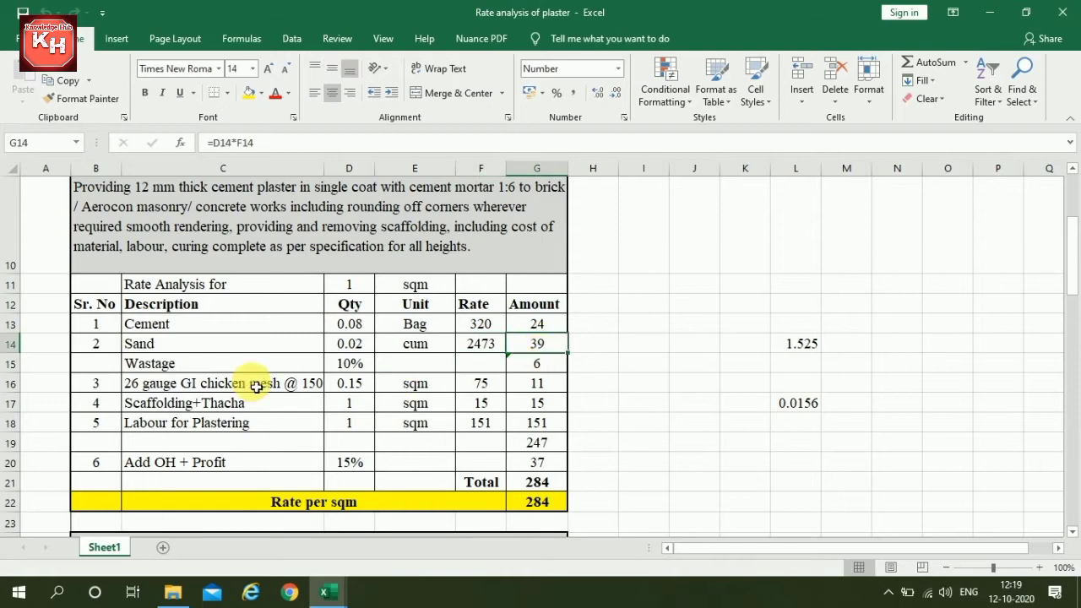
pyautogui.click(359, 370)
# Examine the chicken mesh row of the 12 mm plaster analysis, covering its full description, quantity formula, unit, rate and amount.
pyautogui.scroll(-1, 416, 348)
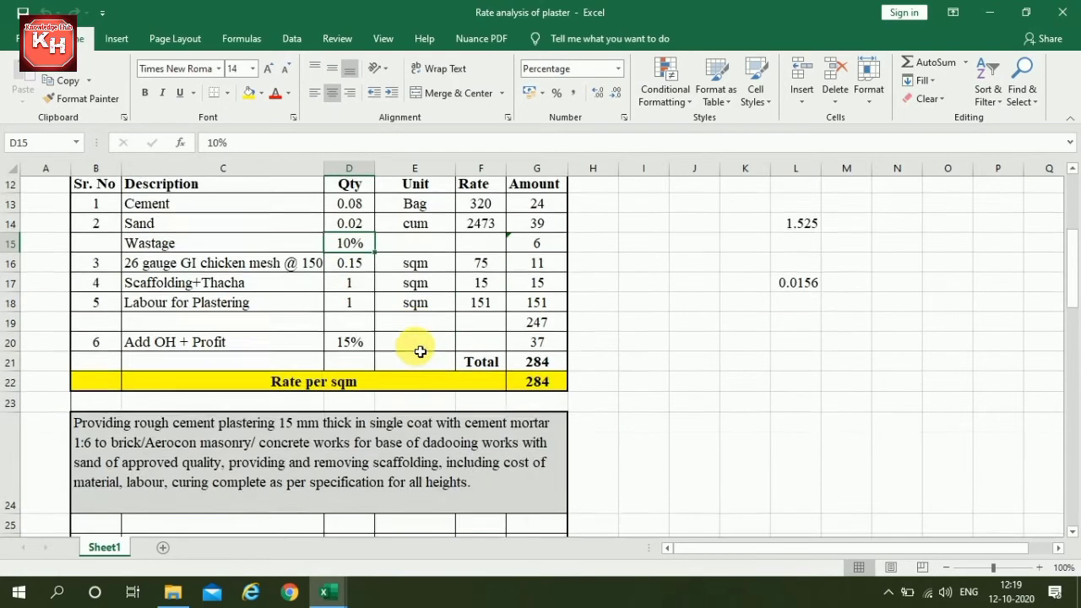
pyautogui.click(180, 250)
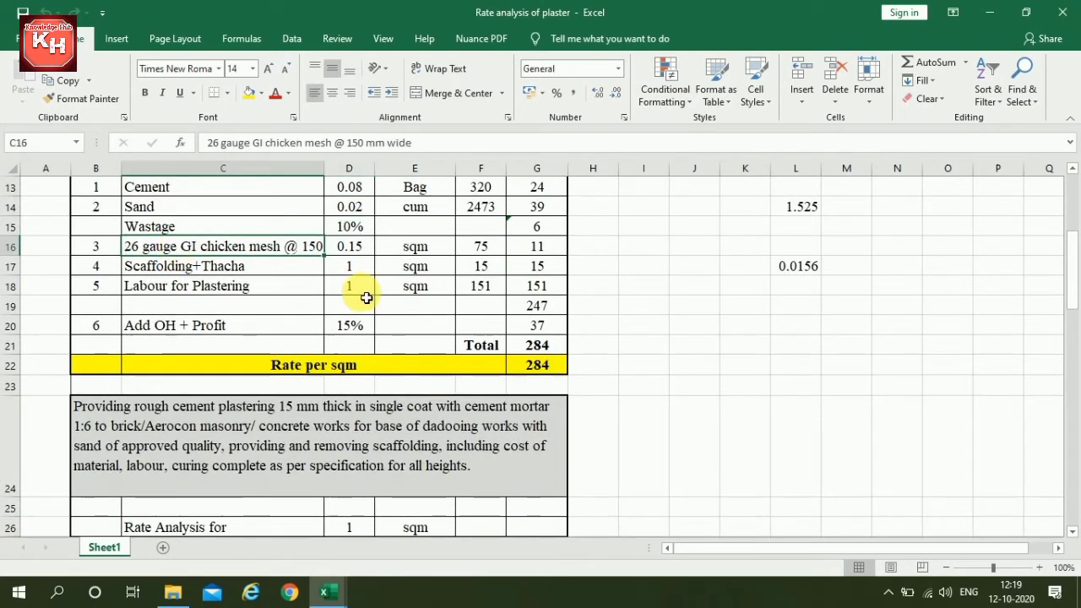
pyautogui.click(349, 252)
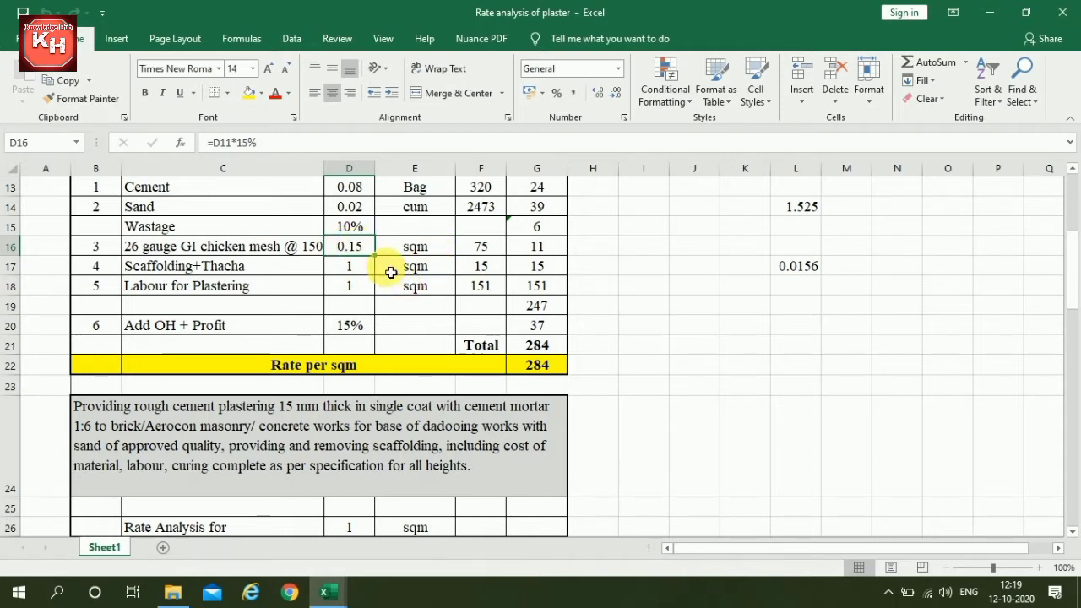
pyautogui.click(285, 256)
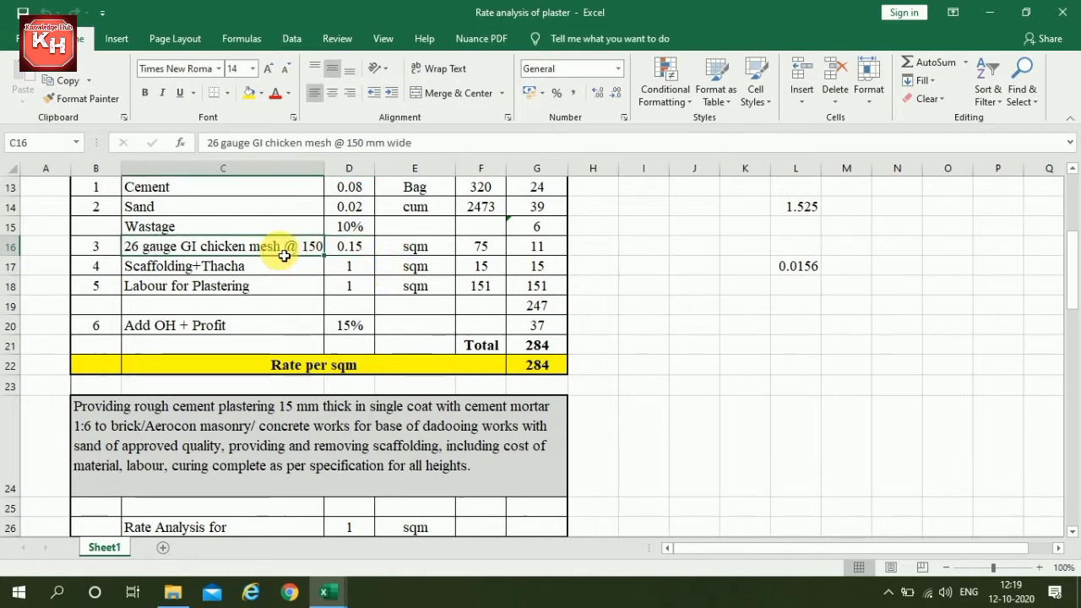
pyautogui.click(358, 250)
pyautogui.click(413, 251)
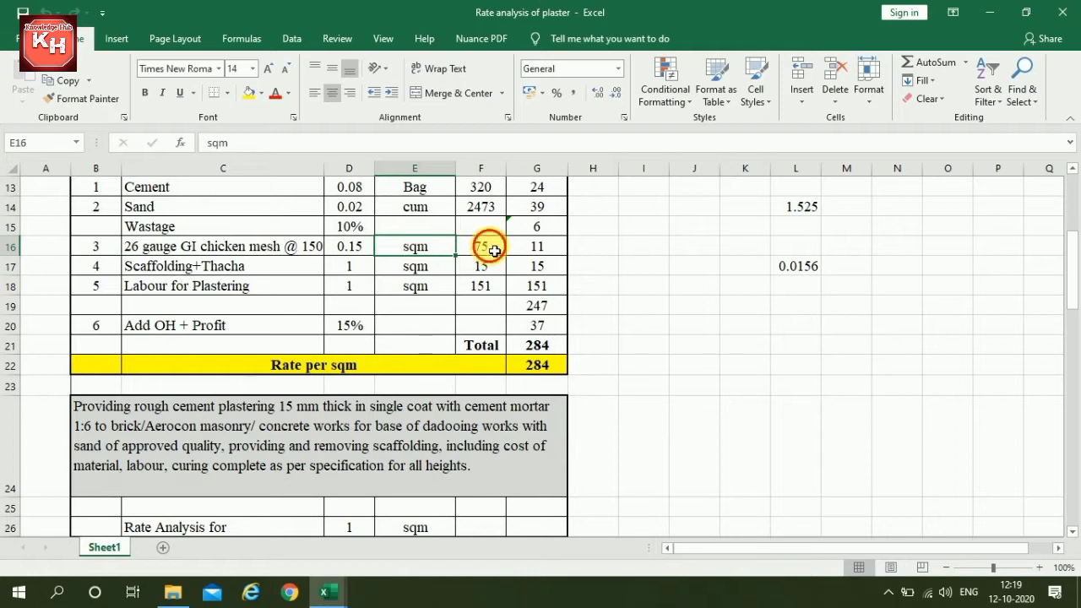
pyautogui.click(494, 251)
pyautogui.click(414, 250)
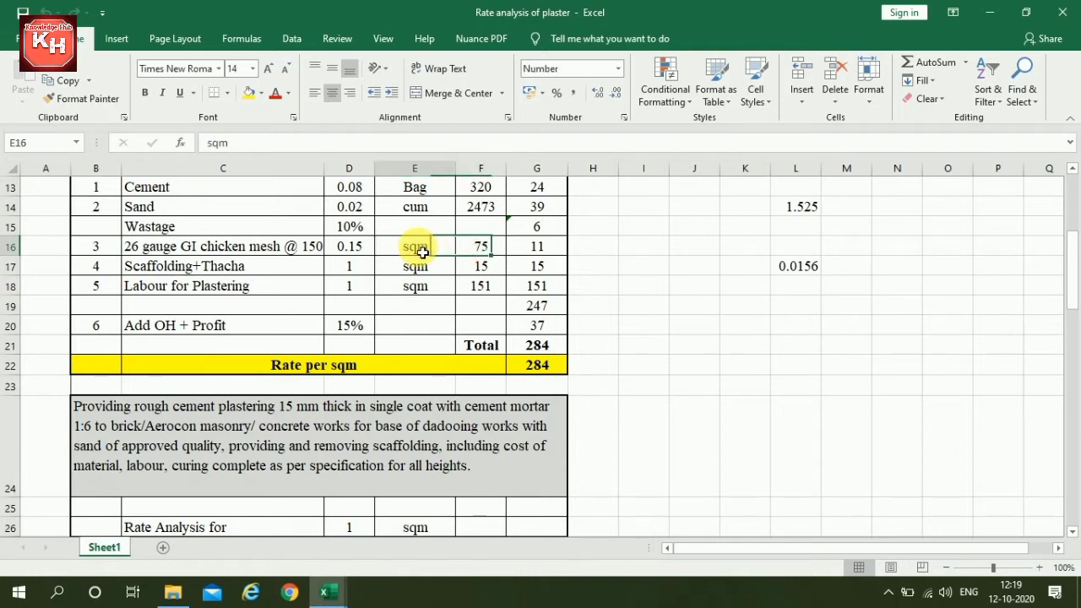
pyautogui.click(491, 250)
pyautogui.click(548, 247)
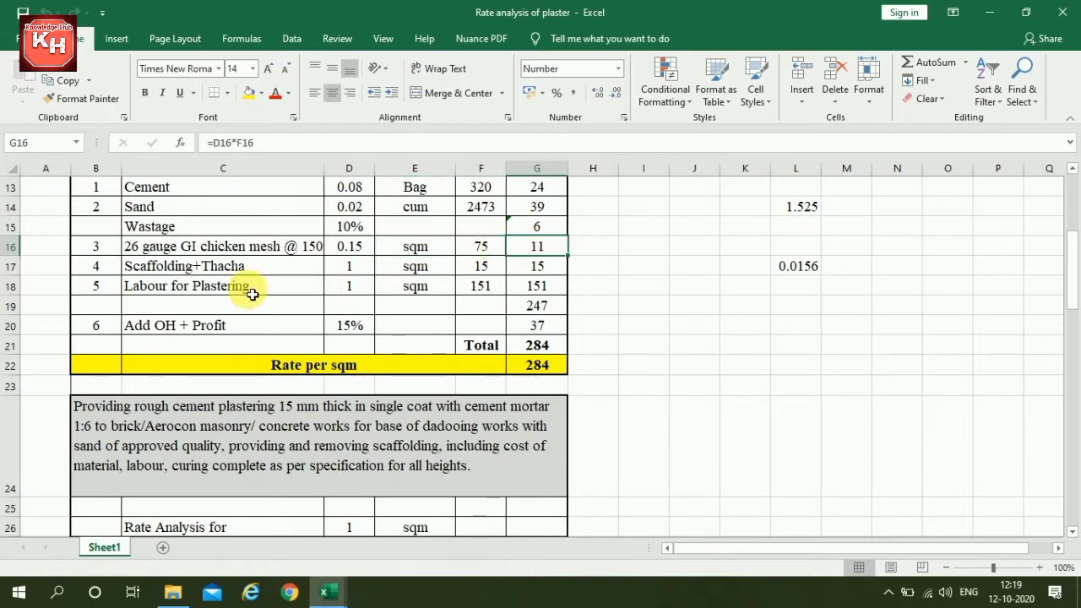
# Inspect the scaffolding and plastering labour rows of the 12 mm plaster analysis for their rate formulas and the labour amount.
pyautogui.click(242, 266)
pyautogui.click(410, 269)
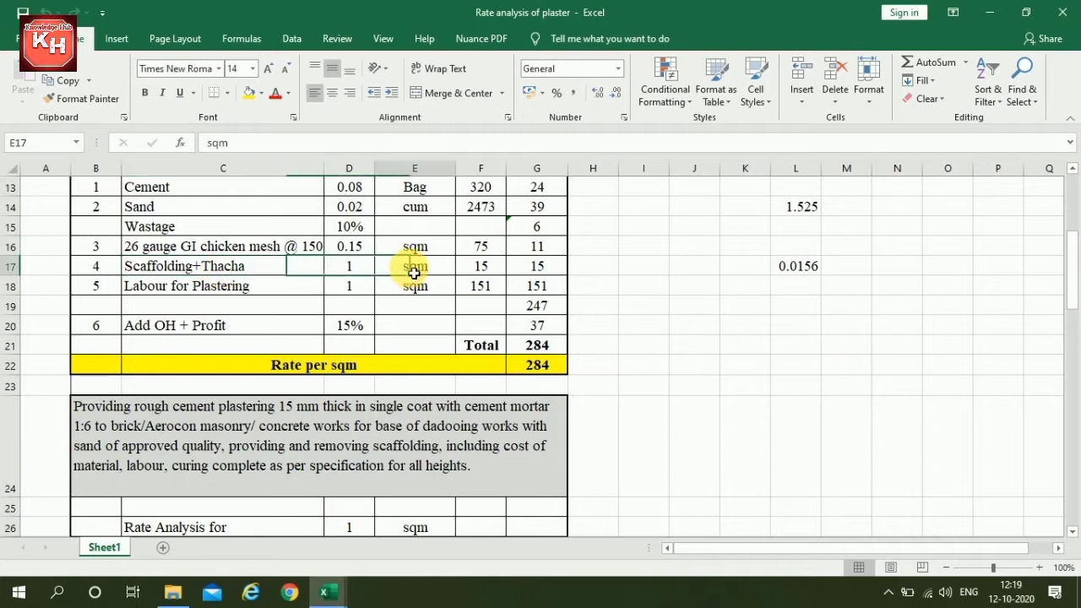
pyautogui.click(481, 272)
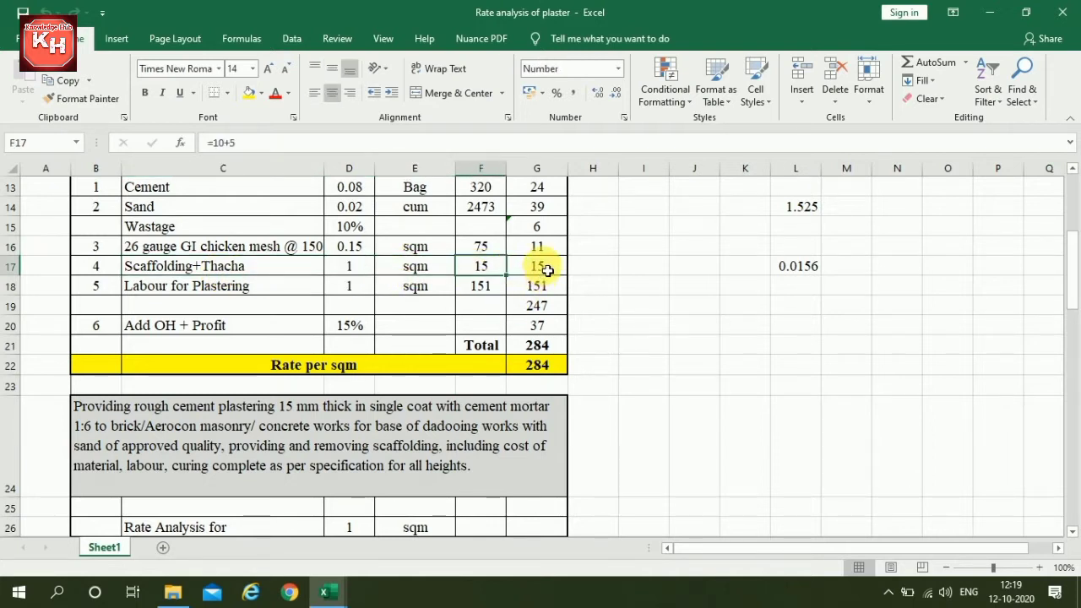
pyautogui.click(480, 288)
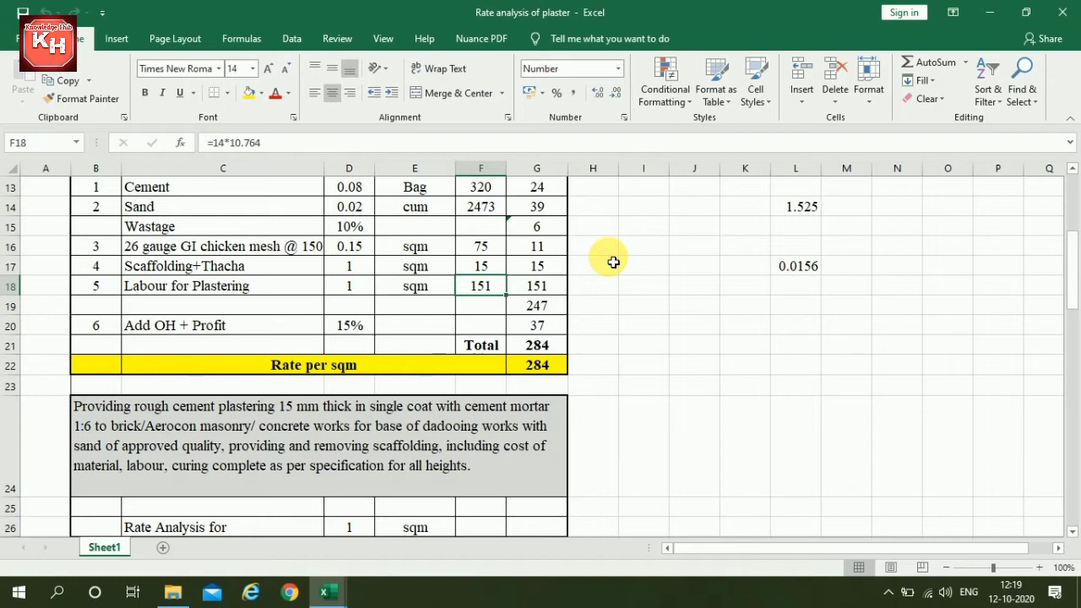
pyautogui.click(545, 287)
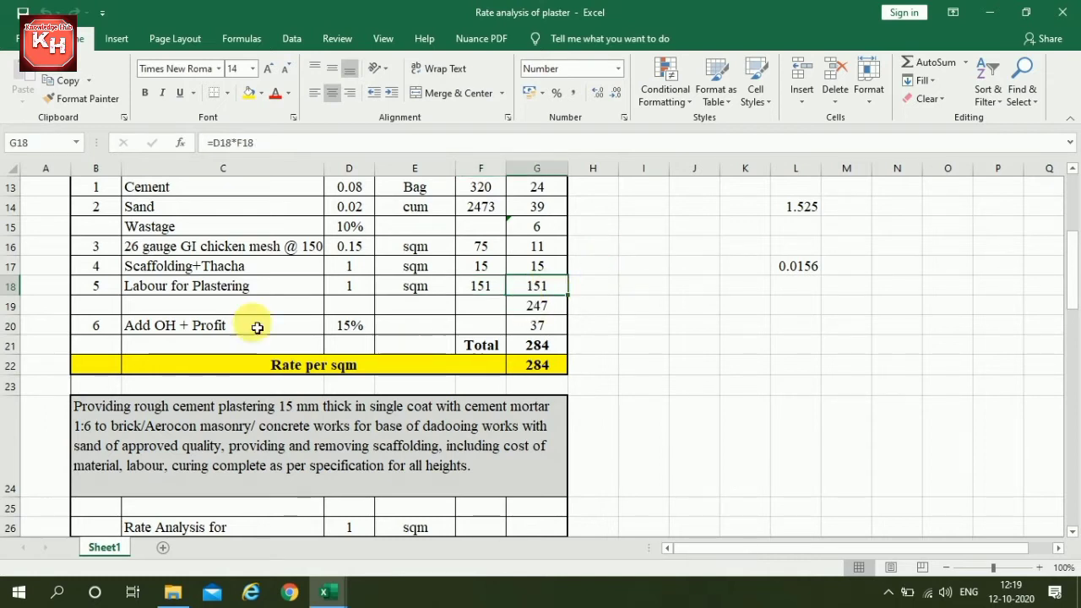
# Check the subtotal, overhead and profit, total and rate per sqm formulas that close the 12 mm plaster analysis.
pyautogui.click(537, 305)
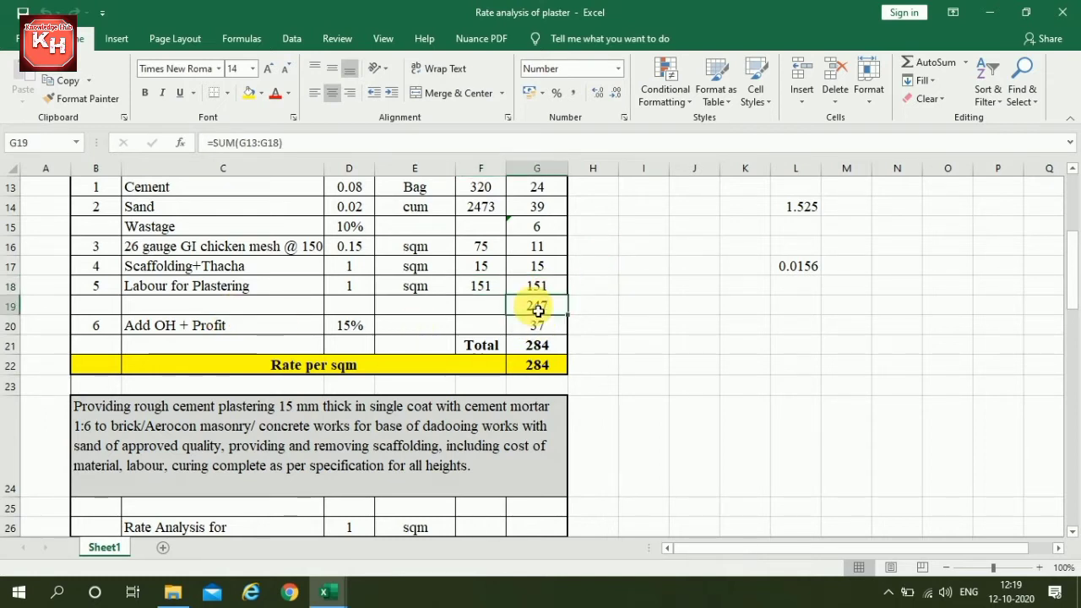
pyautogui.click(178, 328)
pyautogui.click(350, 326)
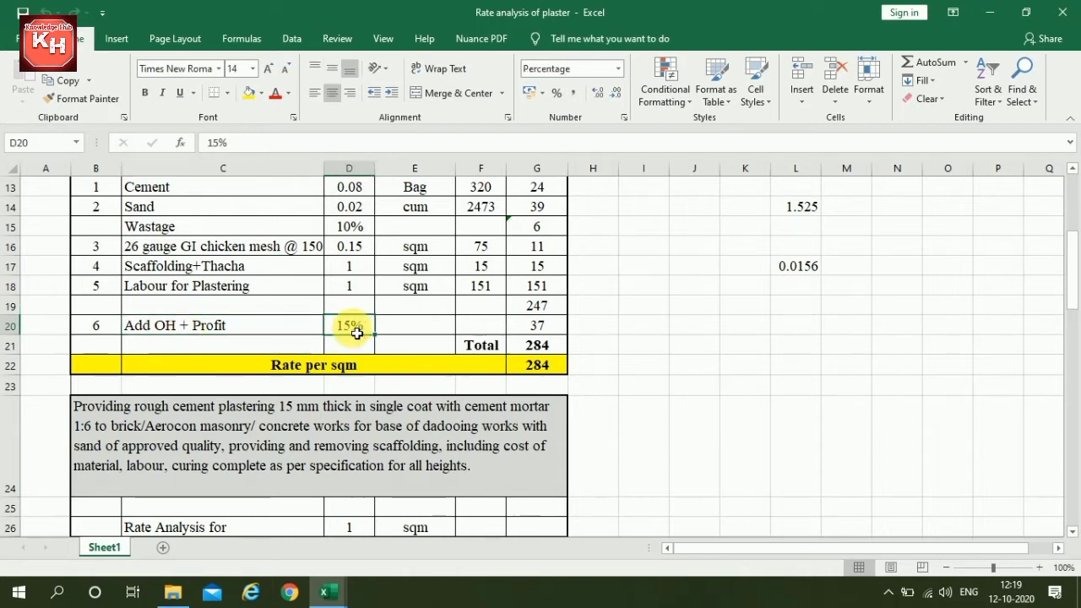
pyautogui.click(536, 328)
pyautogui.click(530, 348)
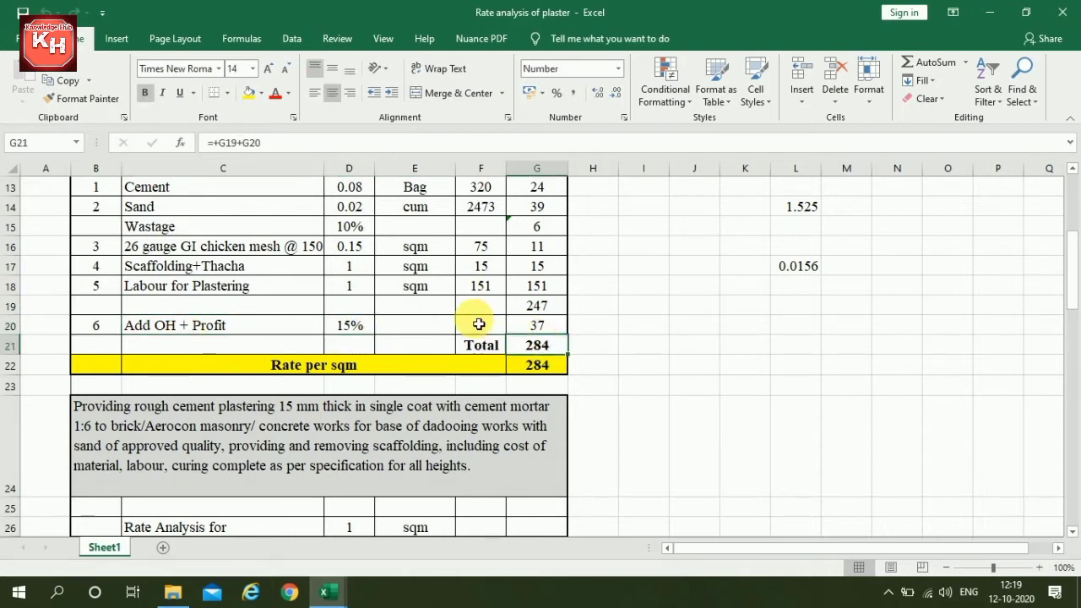
pyautogui.click(343, 365)
pyautogui.click(538, 367)
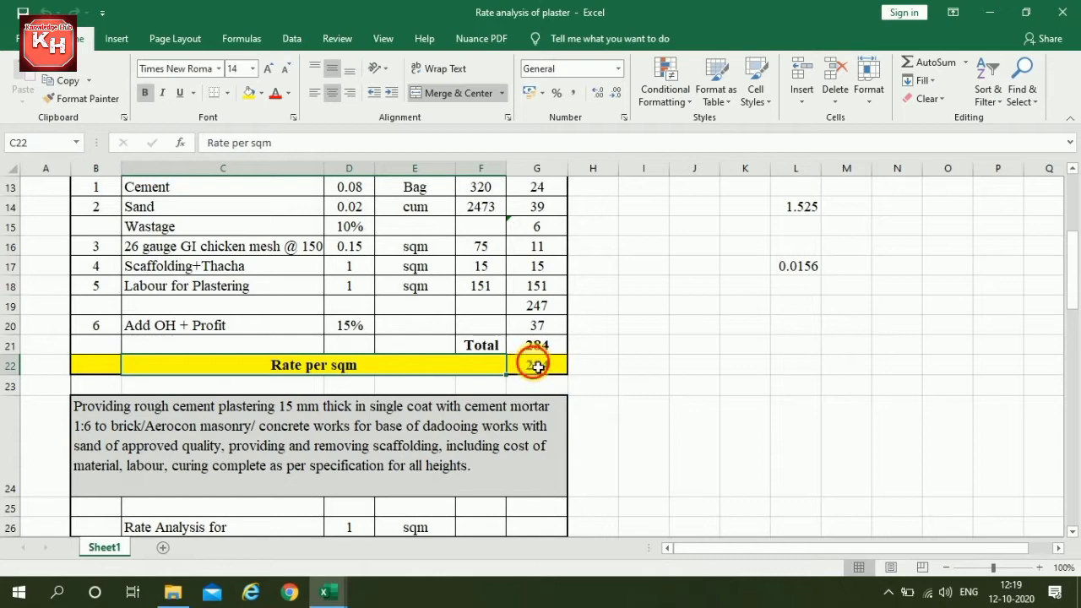
# Read the description of the 15 mm thick rough plaster item and bring its rate analysis table into view.
pyautogui.scroll(2, 538, 367)
pyautogui.scroll(-5, 535, 362)
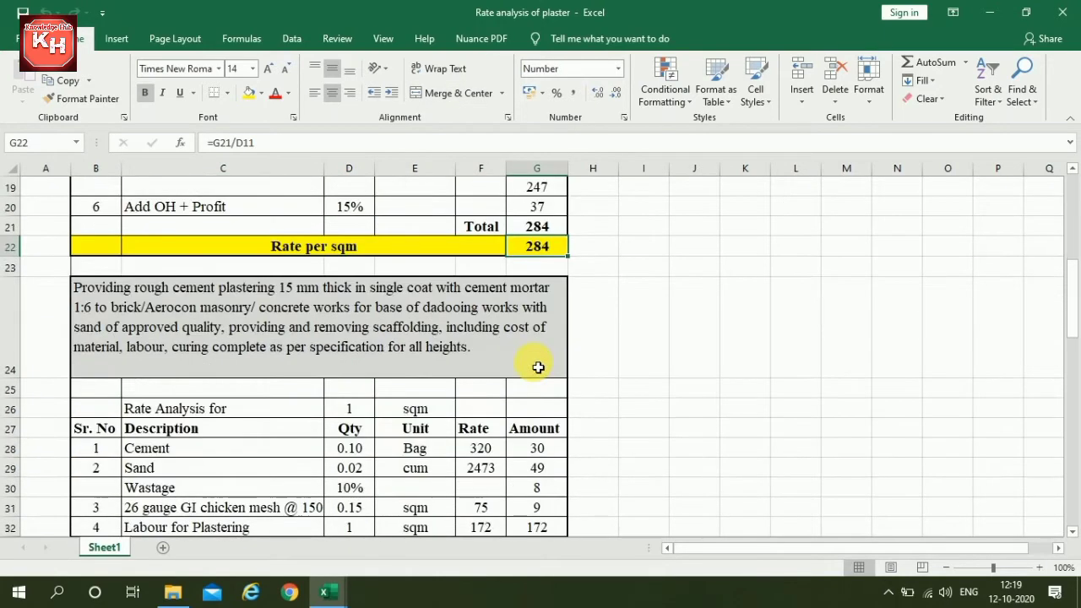
pyautogui.click(351, 281)
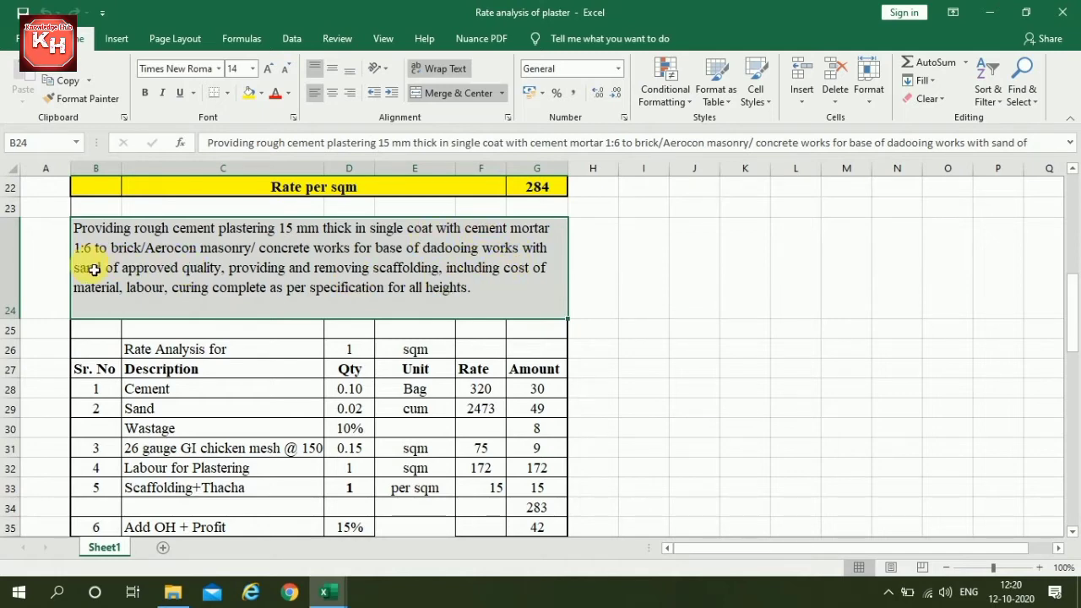
pyautogui.scroll(-1, 330, 287)
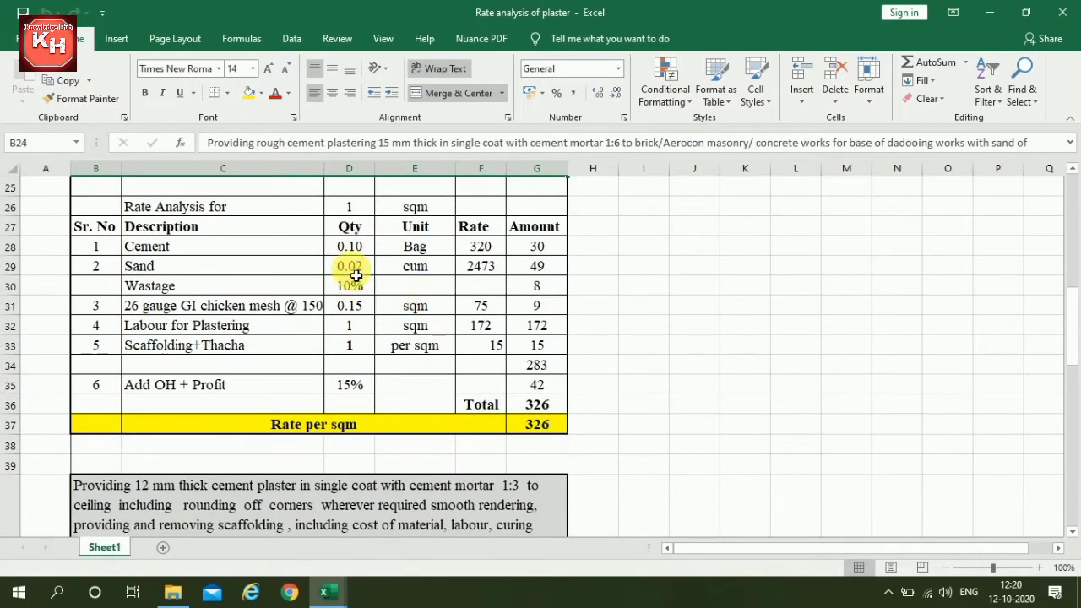
# Examine the cement row of the 15 mm rough plaster analysis, covering its quantity formula, unit, linked rate and amount.
pyautogui.click(355, 247)
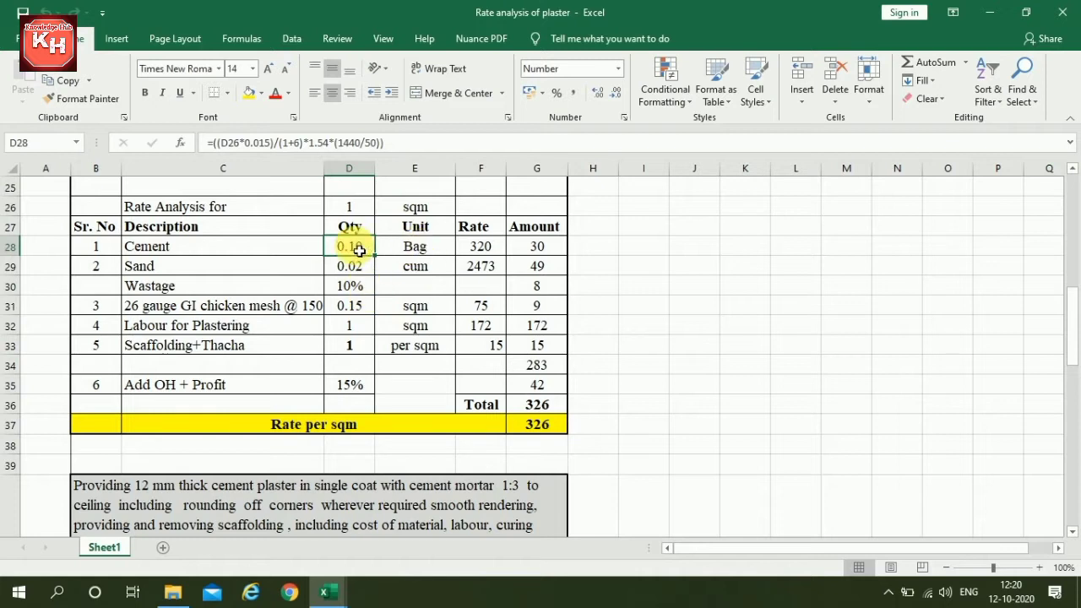
pyautogui.click(418, 245)
pyautogui.click(479, 247)
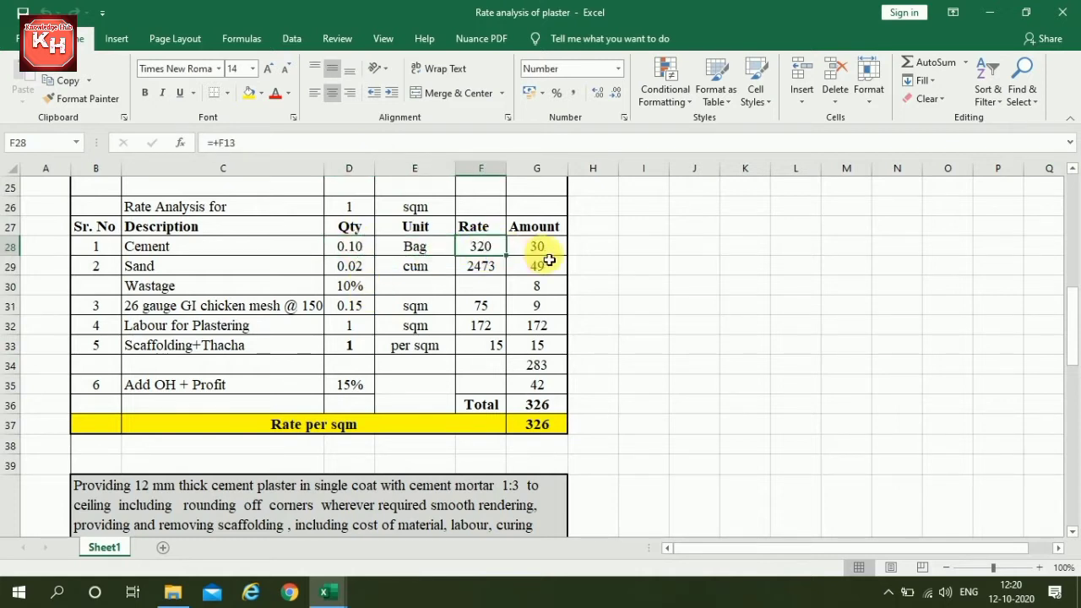
pyautogui.click(548, 248)
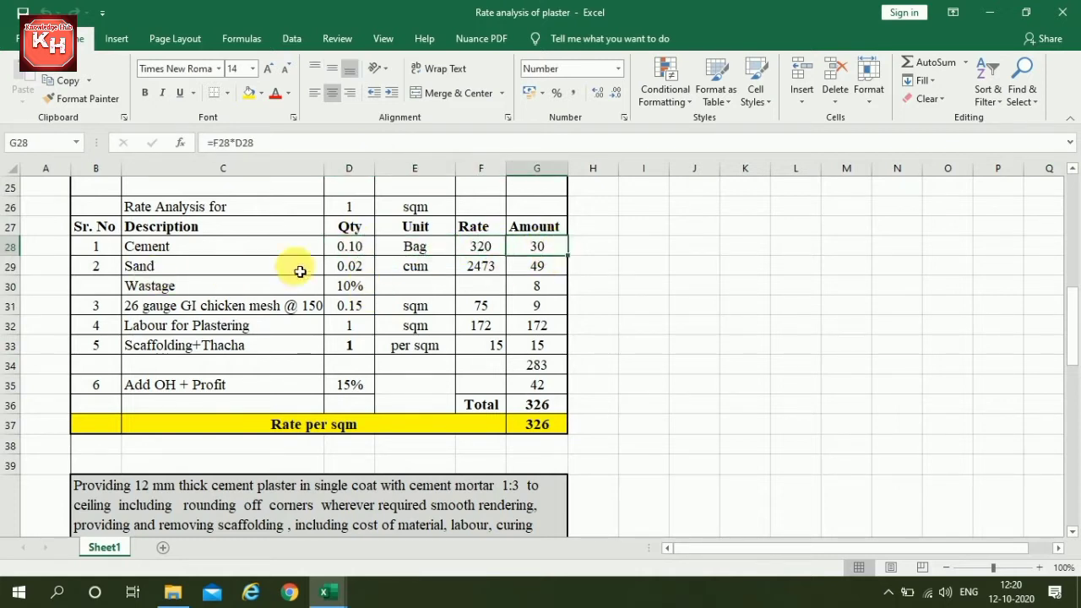
# Inspect the sand row's quantity, unit, rate and amount in the 15 mm rough plaster analysis, along with the wastage percentage.
pyautogui.click(351, 268)
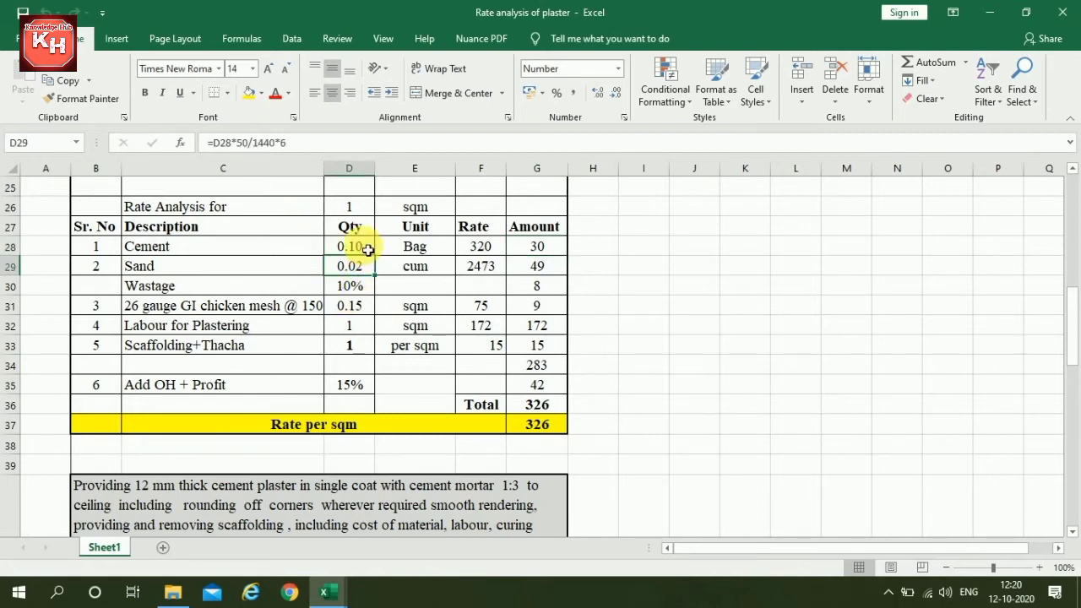
pyautogui.click(427, 268)
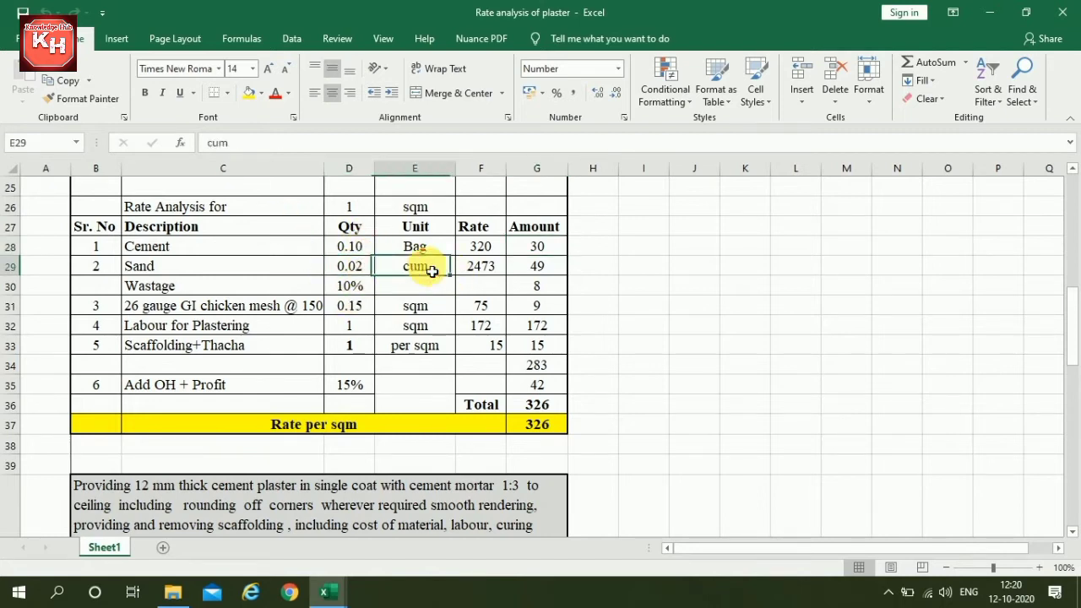
pyautogui.click(486, 272)
pyautogui.click(560, 265)
pyautogui.click(340, 284)
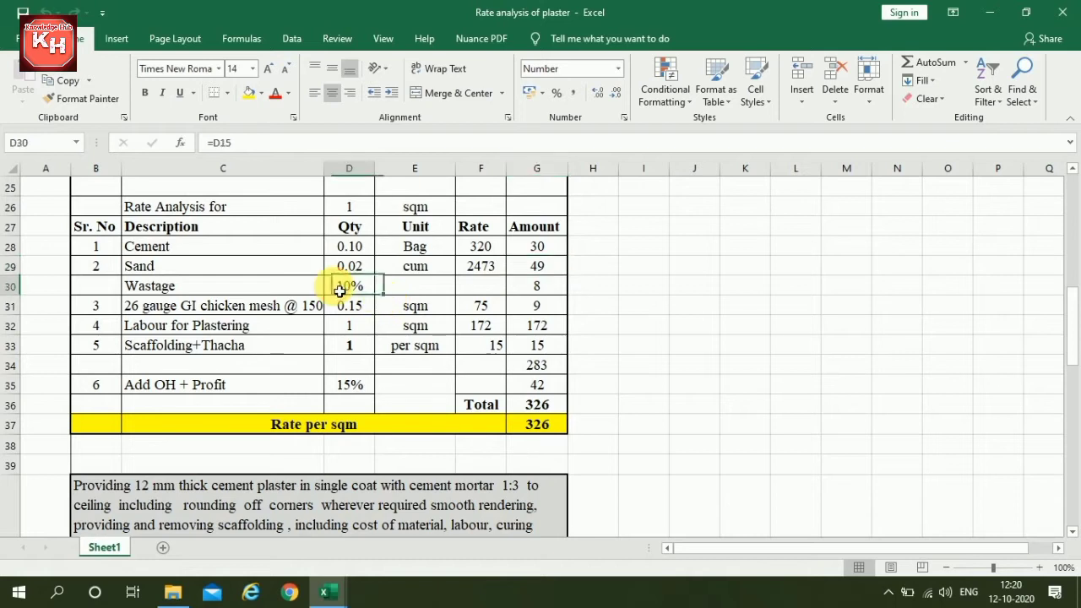
# Check the chicken mesh row of the 15 mm rough plaster analysis for its full description, quantity formula, unit and rate source.
pyautogui.click(178, 314)
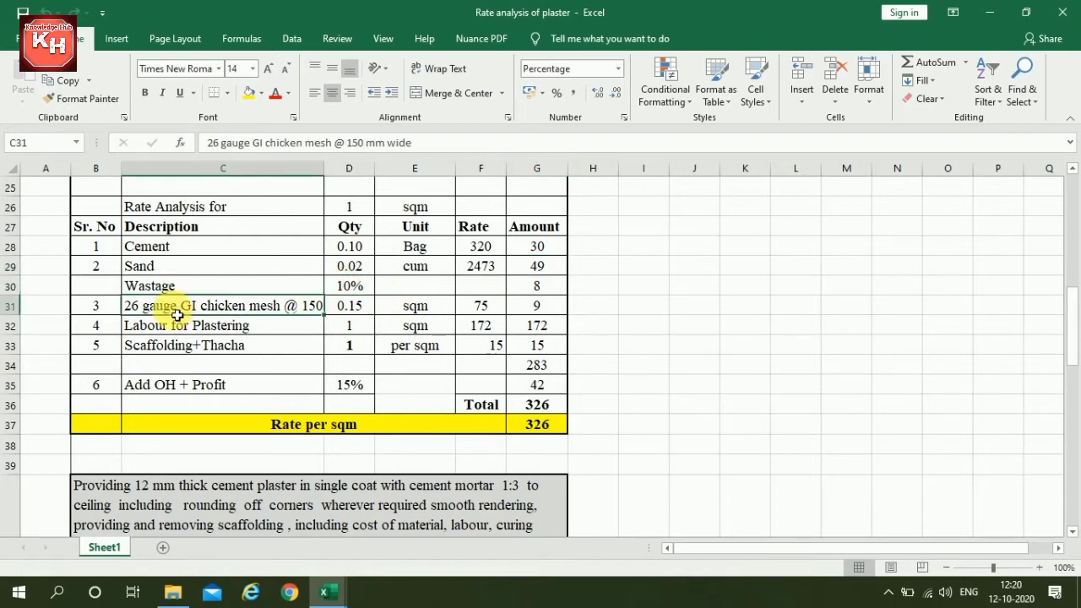
pyautogui.click(362, 309)
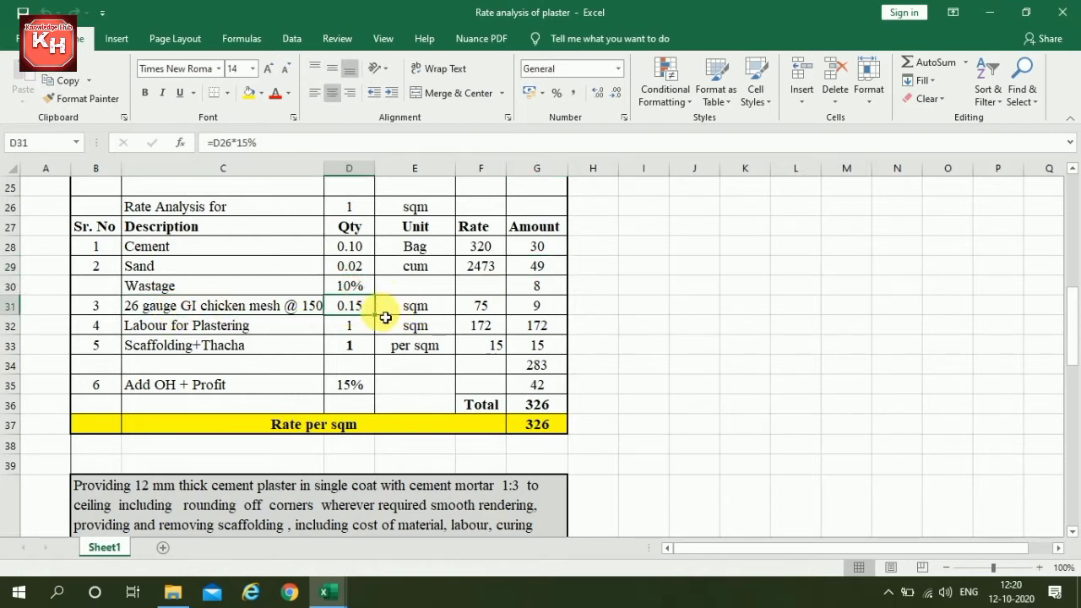
pyautogui.click(418, 309)
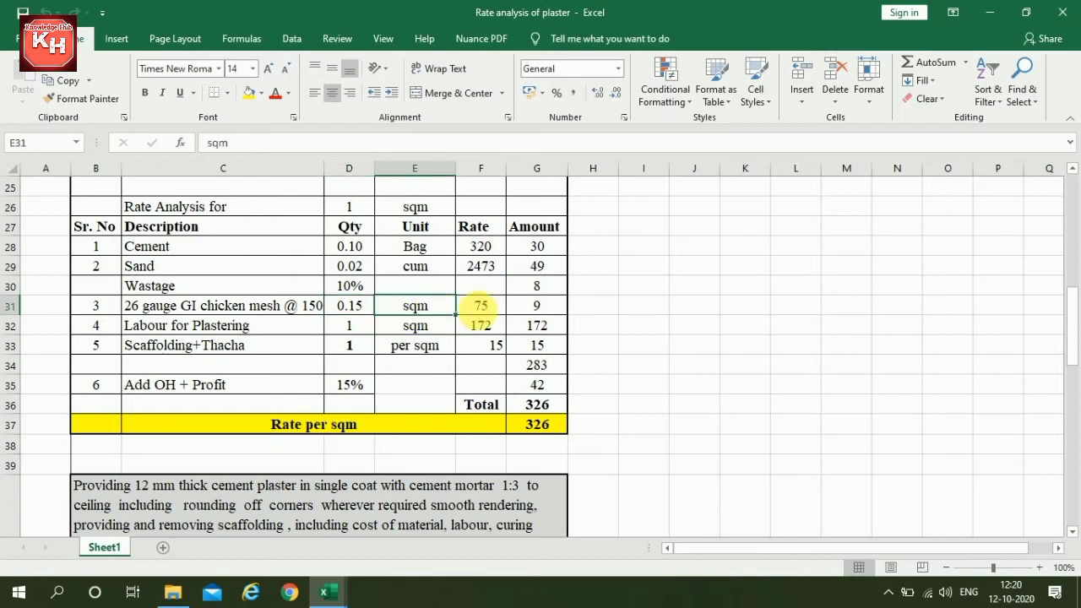
pyautogui.click(486, 310)
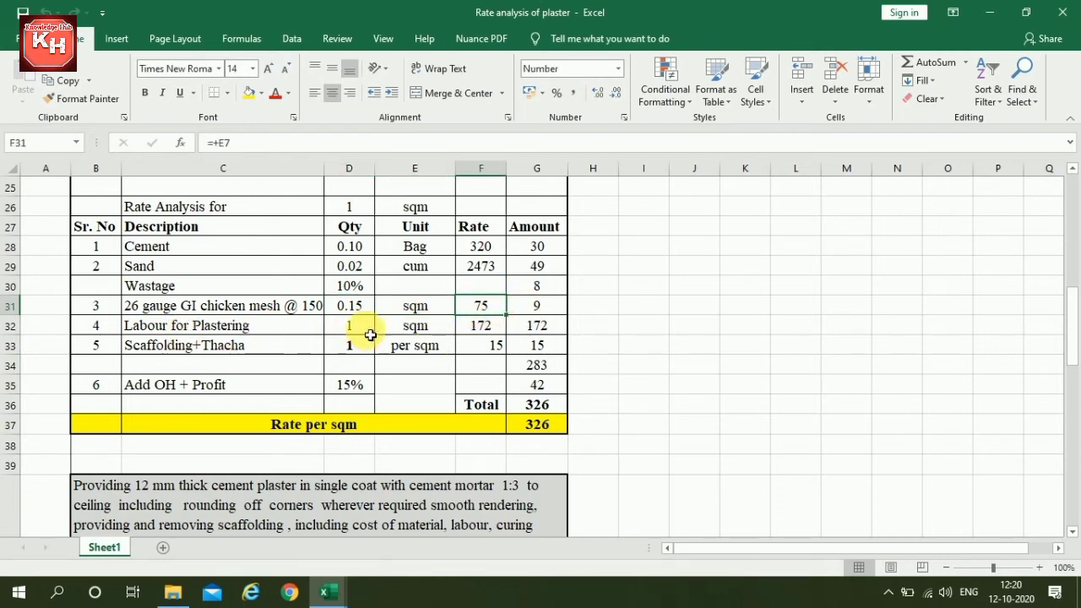
# Look at the plastering labour rate formula and the scaffolding rate in the 15 mm rough plaster analysis.
pyautogui.click(494, 329)
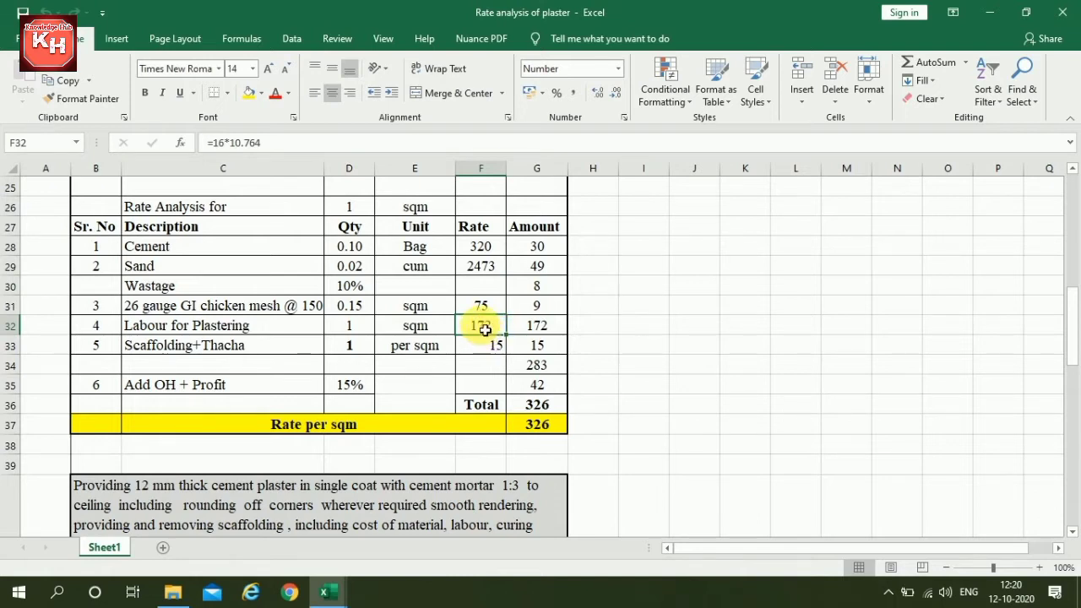
pyautogui.click(142, 346)
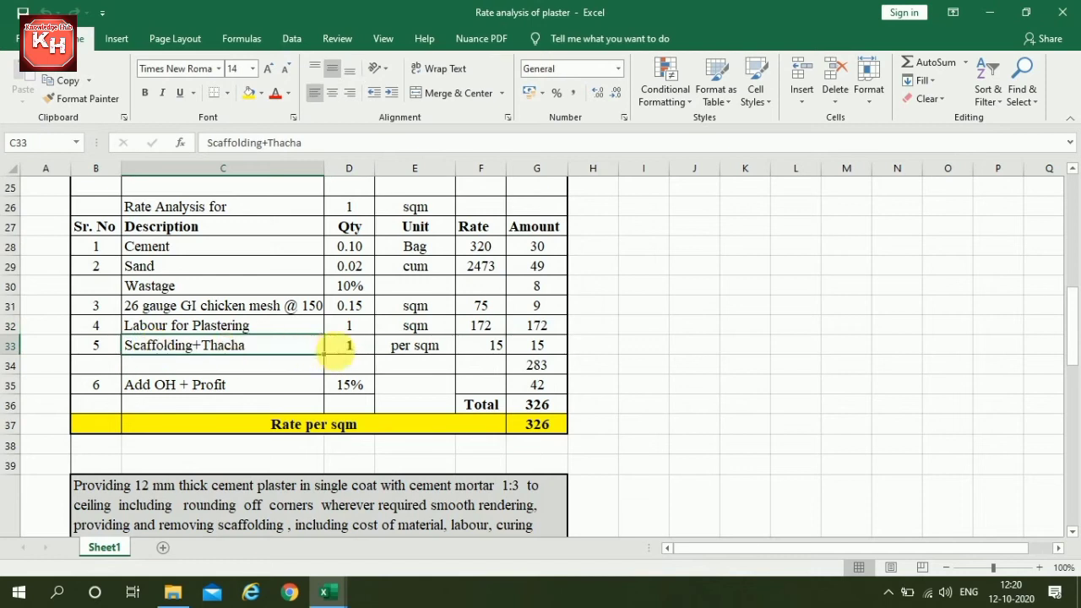
pyautogui.click(479, 353)
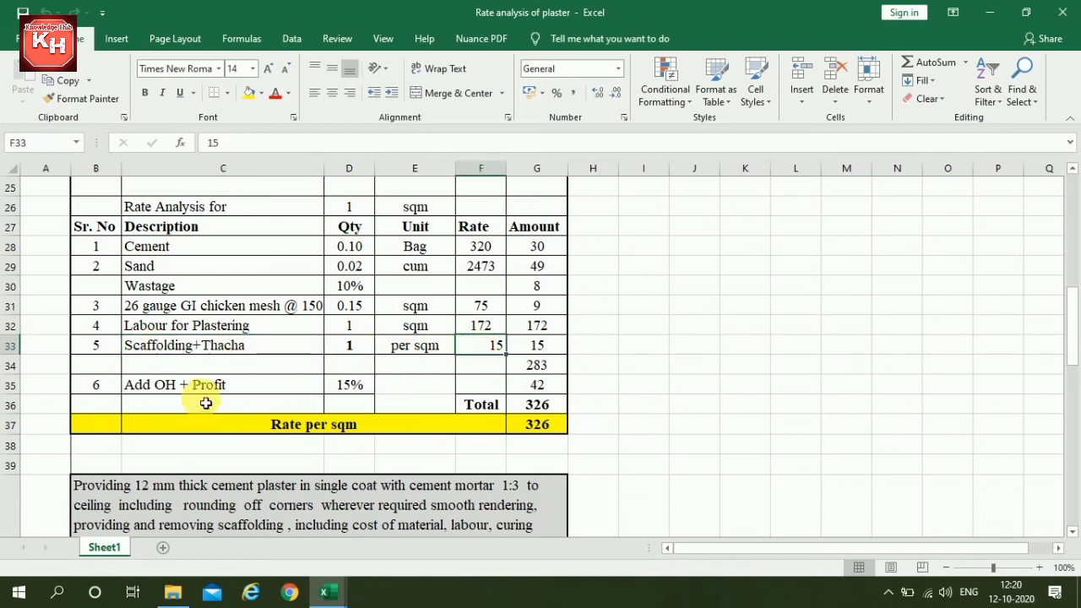
# Review the subtotal, overhead and profit, and total formulas of the 15 mm rough plaster analysis.
pyautogui.click(186, 387)
pyautogui.click(541, 367)
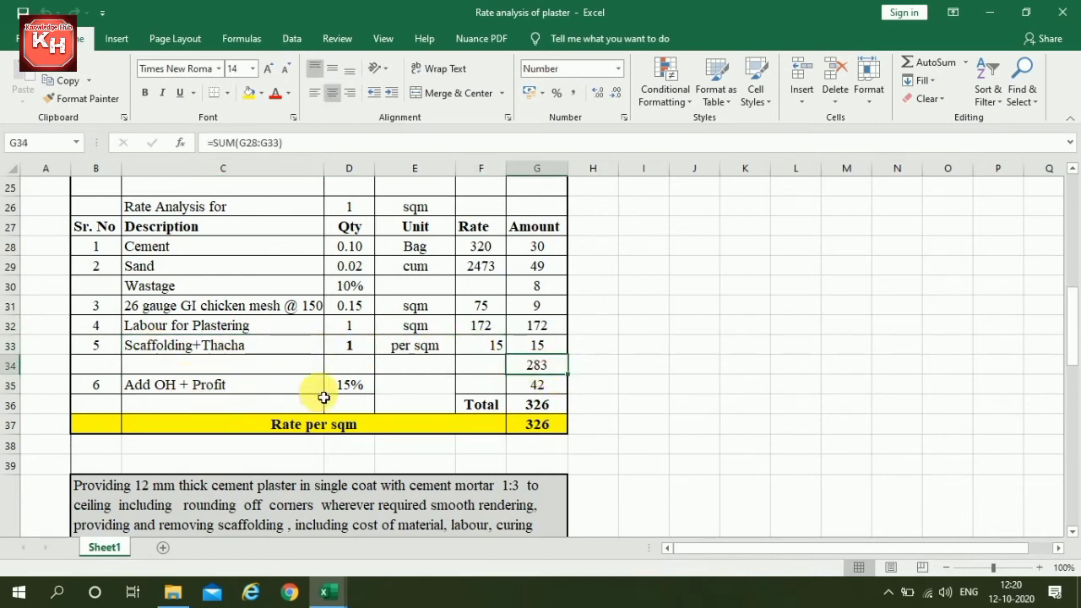
pyautogui.click(349, 387)
pyautogui.click(541, 391)
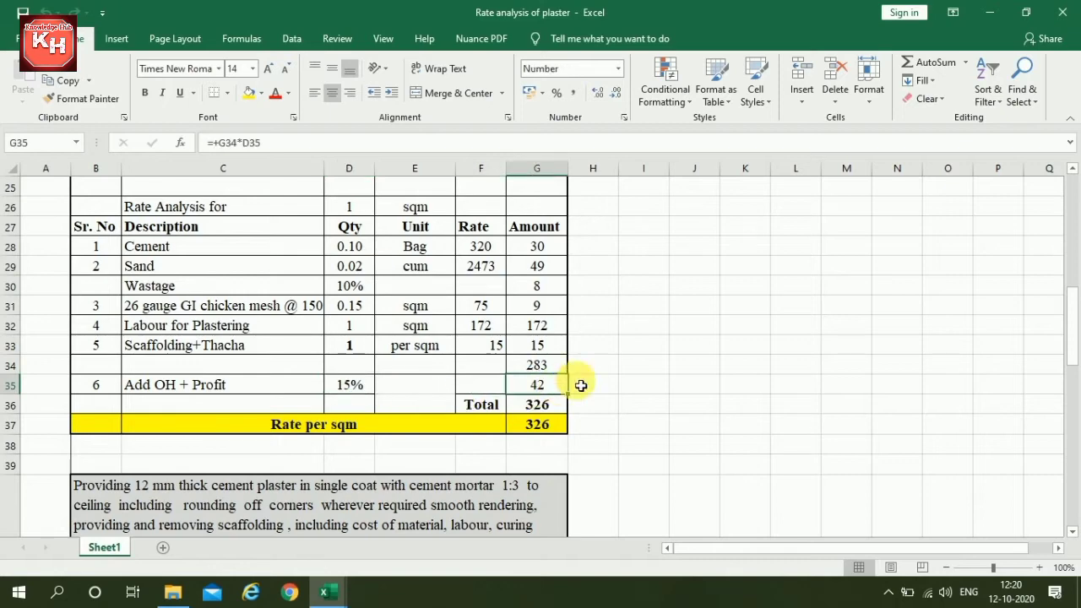
pyautogui.scroll(-1, 613, 372)
pyautogui.click(551, 352)
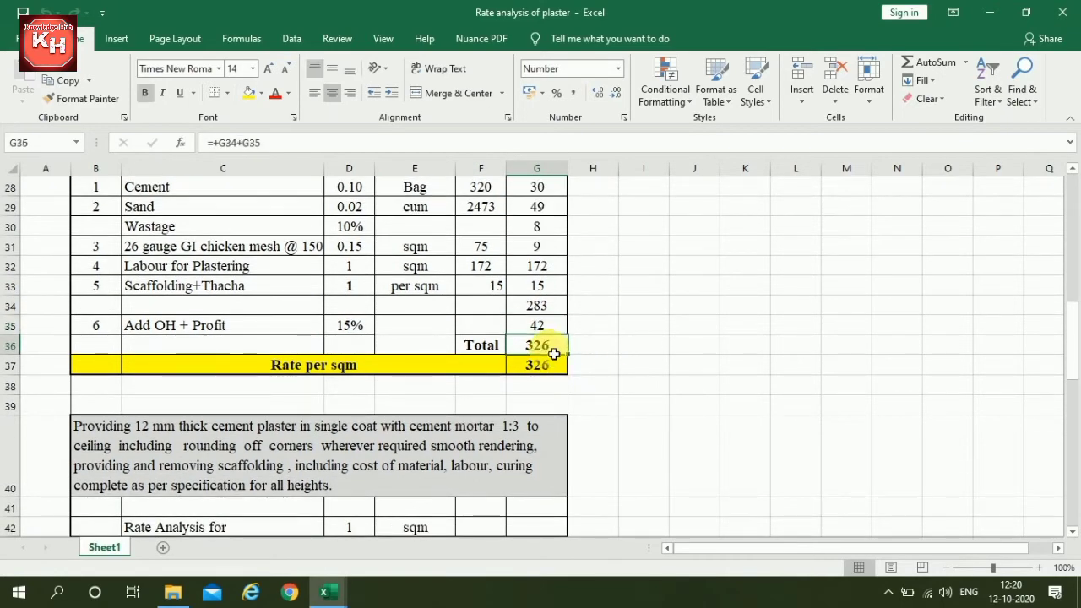
# Read the description of the 12 mm thick 1:3 ceiling plaster item and bring its rate analysis table into view.
pyautogui.scroll(-2, 604, 332)
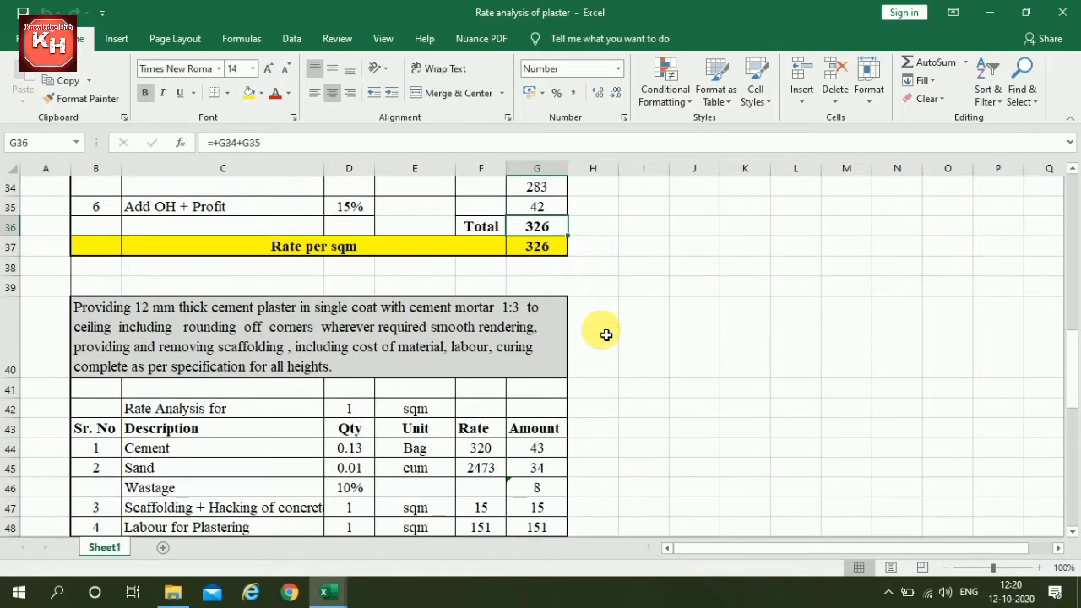
pyautogui.scroll(-1, 607, 335)
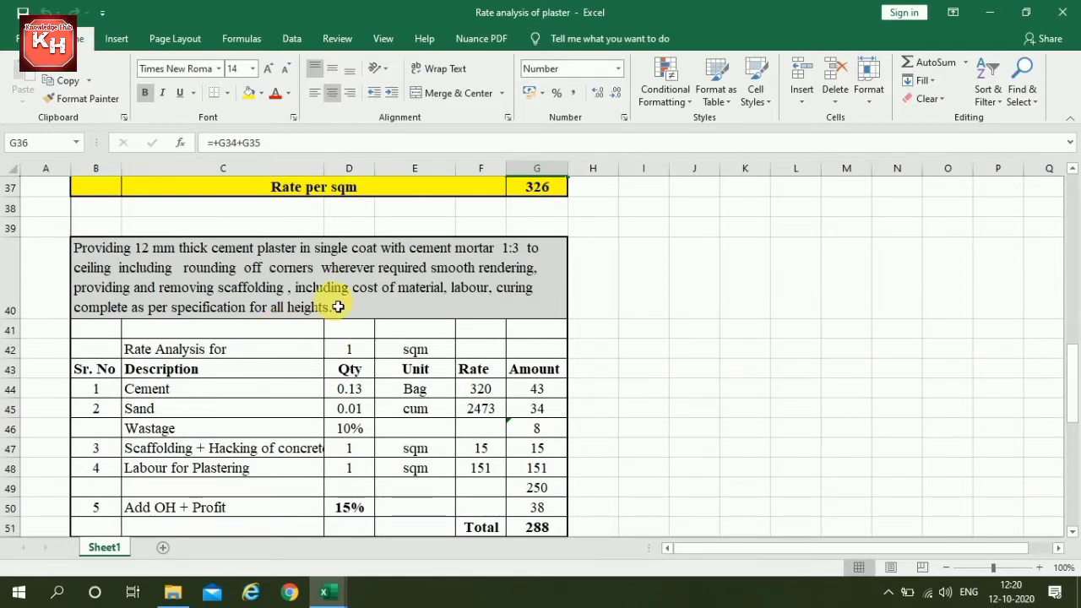
pyautogui.scroll(-1, 338, 307)
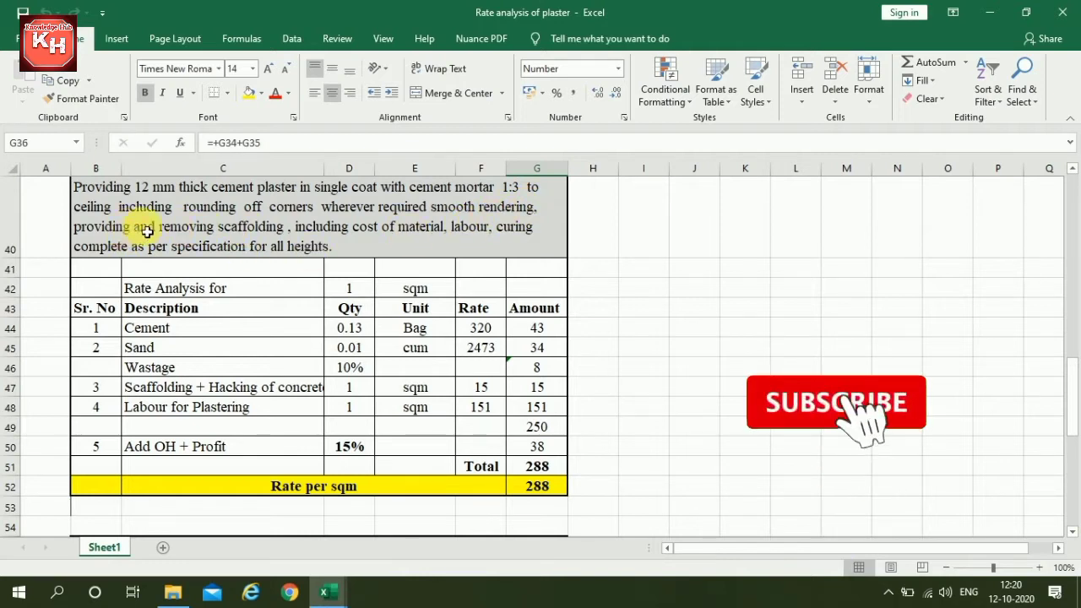
pyautogui.click(418, 226)
# Examine the cement row of the 12 mm ceiling plaster analysis, including its quantity formula, unit, rate and amount.
pyautogui.click(161, 326)
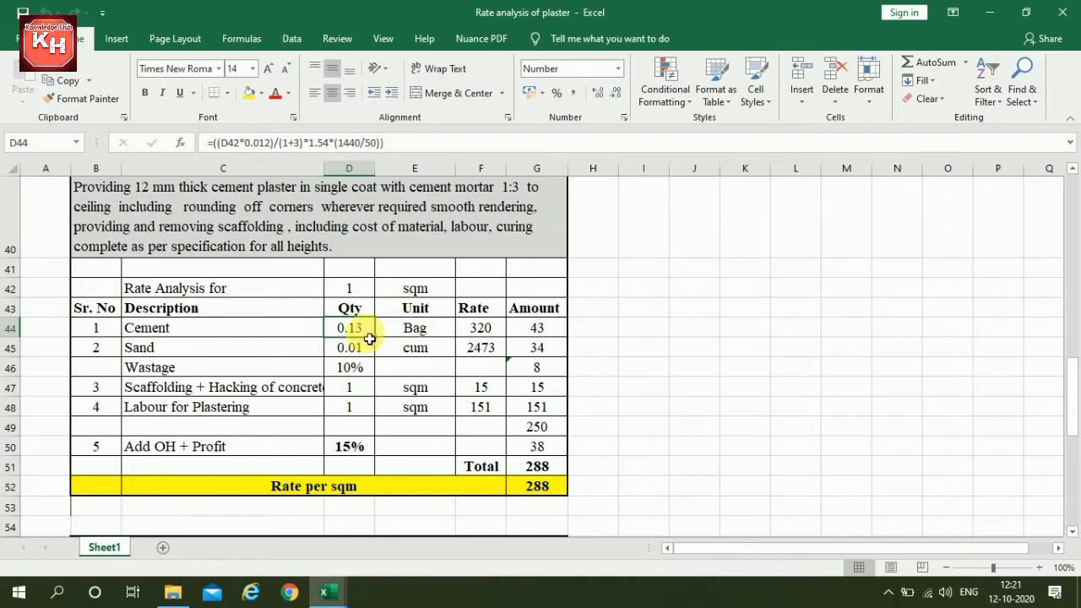
pyautogui.click(427, 336)
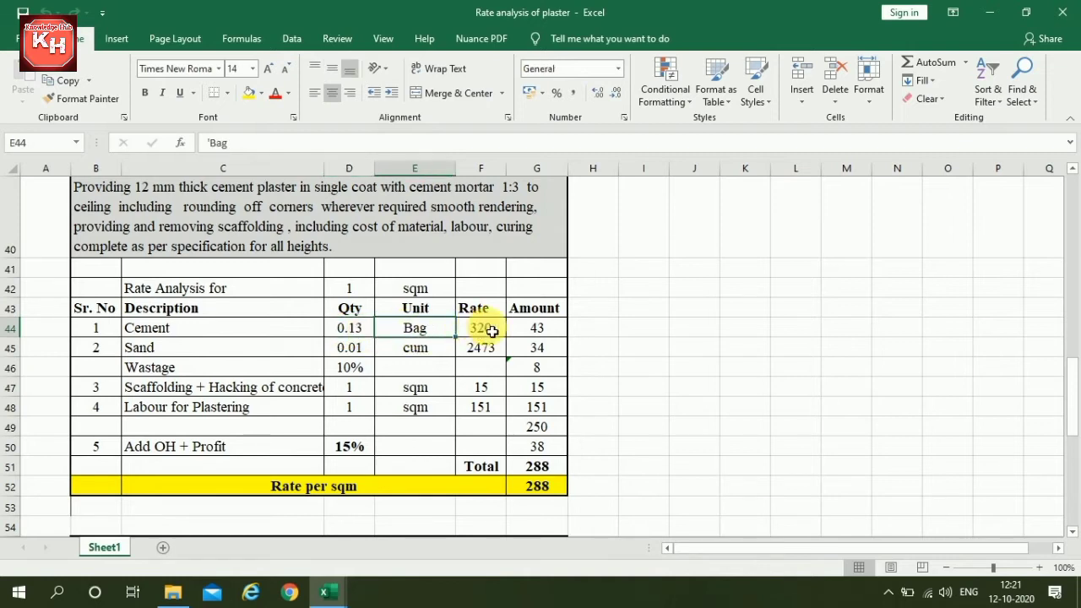
pyautogui.click(480, 329)
pyautogui.click(538, 330)
# Inspect the sand row's quantity formula, unit, rate and amount in the ceiling plaster analysis, along with the wastage percentage.
pyautogui.click(335, 354)
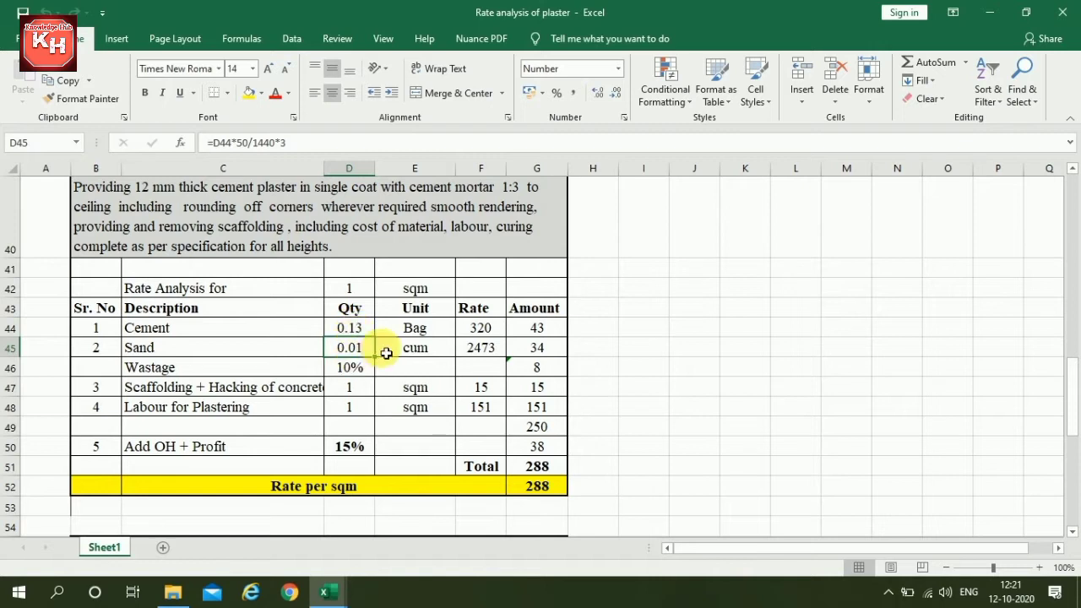
pyautogui.click(427, 347)
pyautogui.click(486, 347)
pyautogui.click(539, 347)
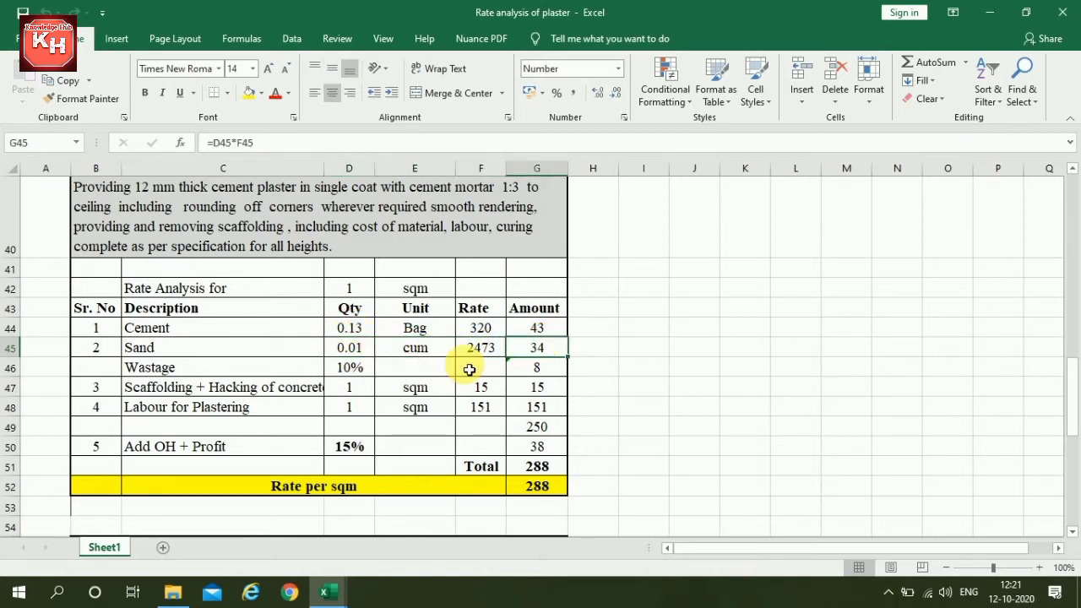
pyautogui.click(355, 369)
# Check the scaffolding and hacking row and the plastering labour rate source in the ceiling plaster analysis.
pyautogui.click(301, 395)
pyautogui.click(355, 393)
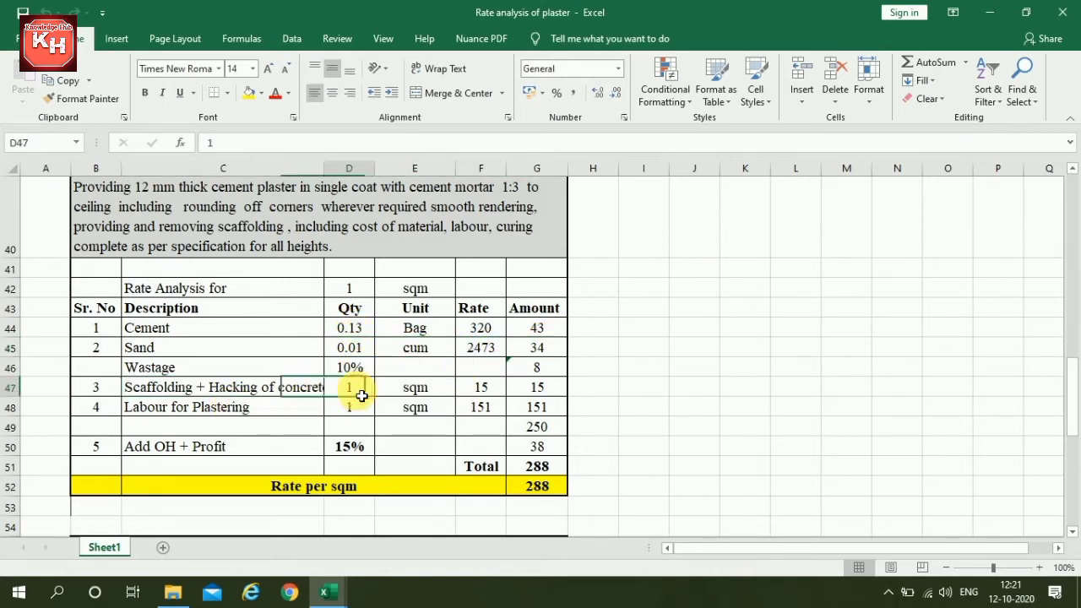
pyautogui.click(478, 389)
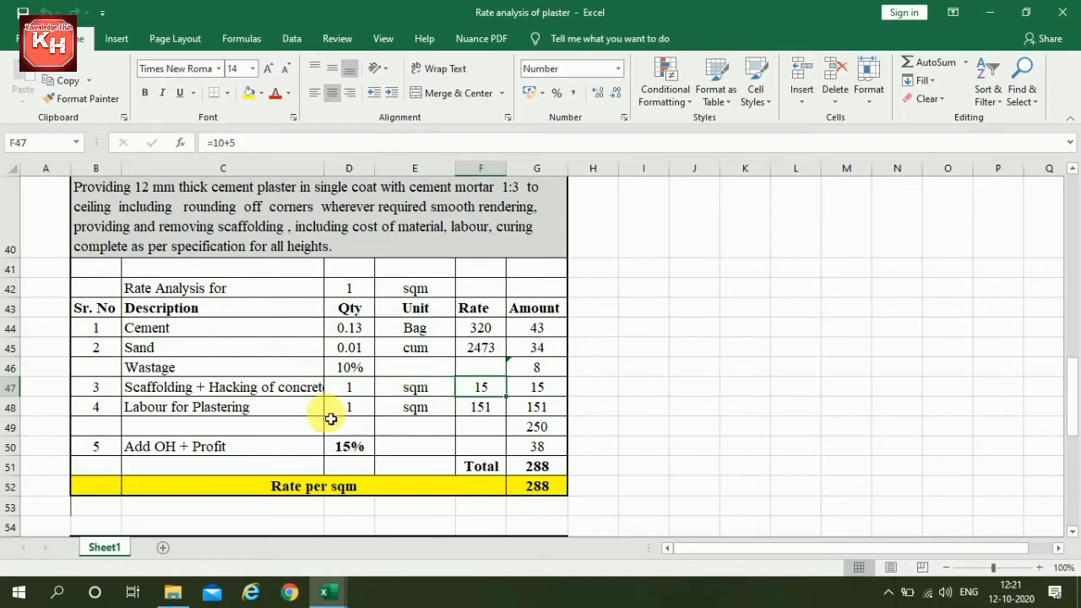
pyautogui.click(479, 413)
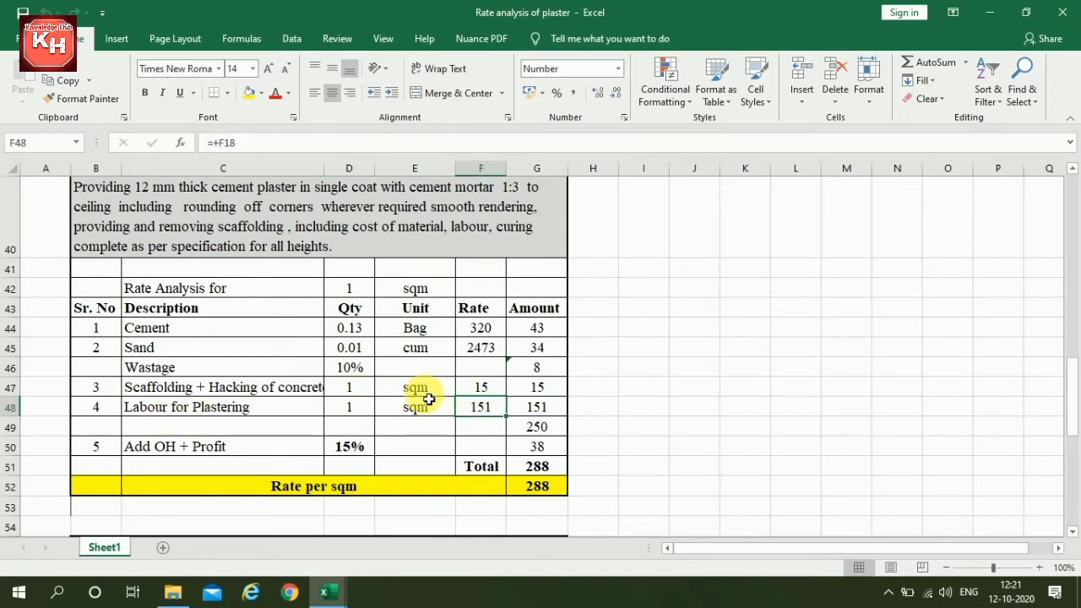
pyautogui.scroll(2, 429, 399)
pyautogui.scroll(-2, 429, 399)
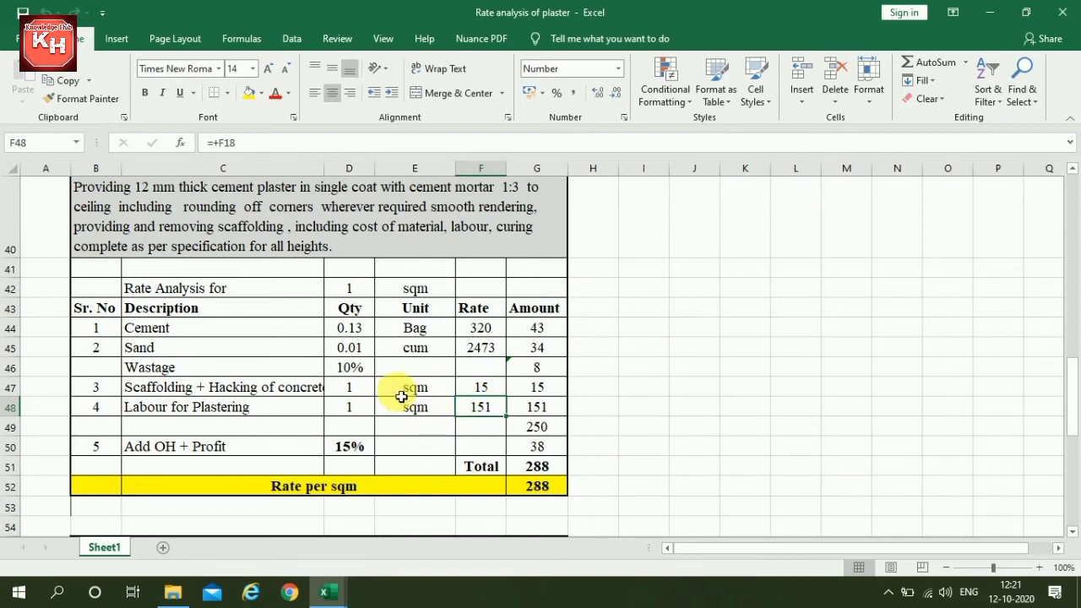
# Review the subtotal, overhead and profit, total and rate per sqm formulas that close the ceiling plaster analysis.
pyautogui.click(536, 427)
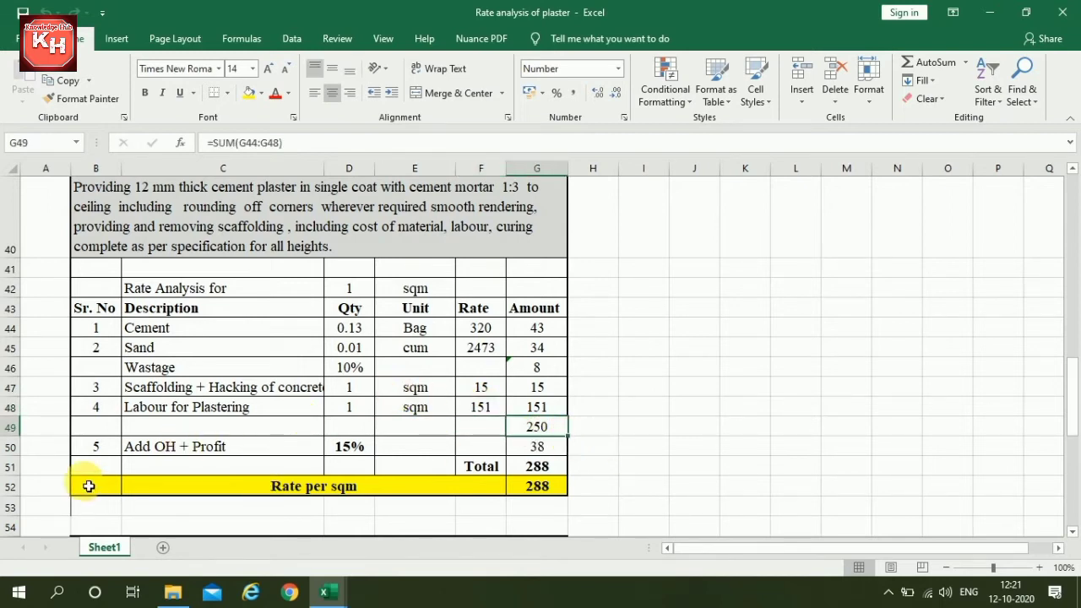
pyautogui.click(222, 454)
pyautogui.click(535, 447)
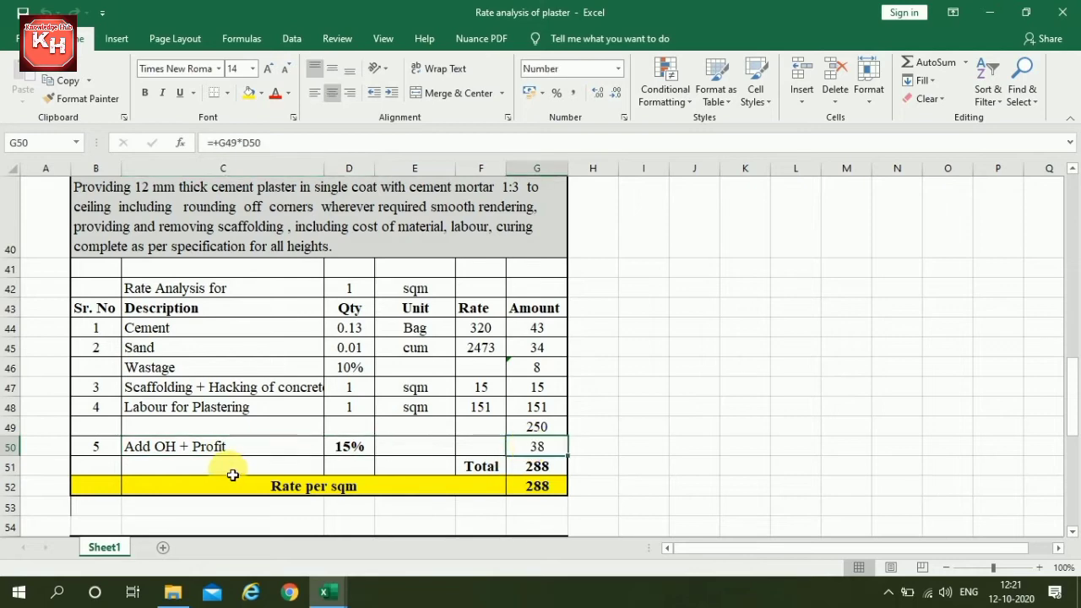
pyautogui.click(532, 468)
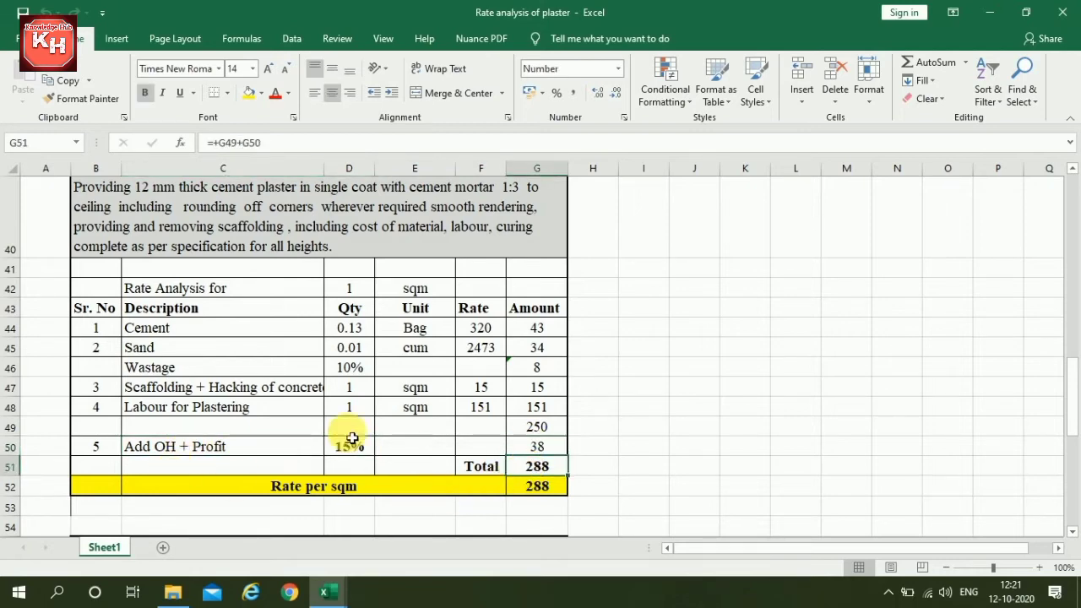
pyautogui.scroll(-1, 272, 385)
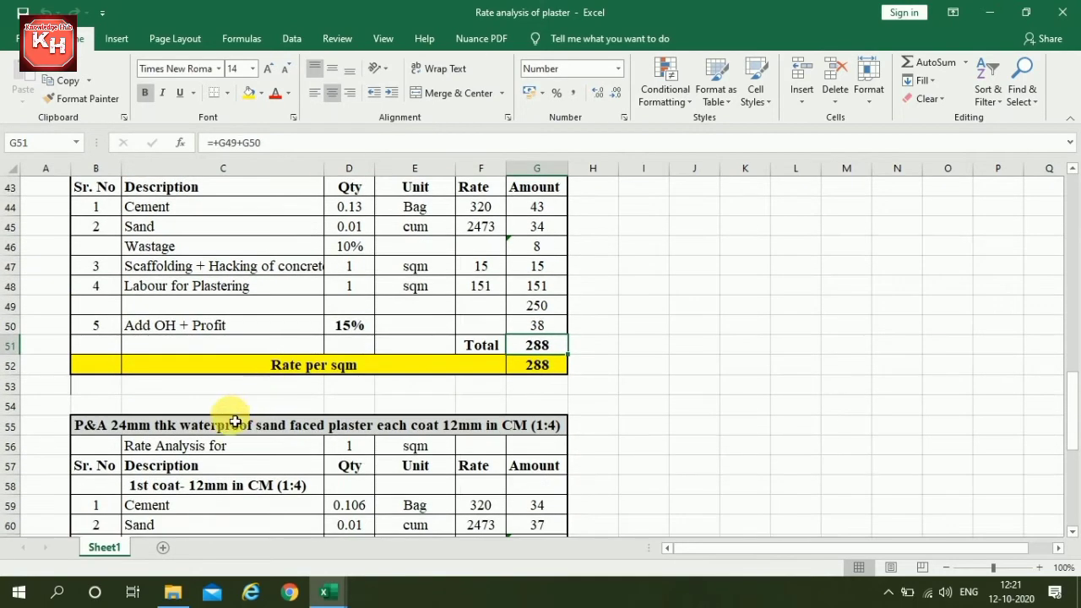
pyautogui.click(315, 374)
pyautogui.click(534, 374)
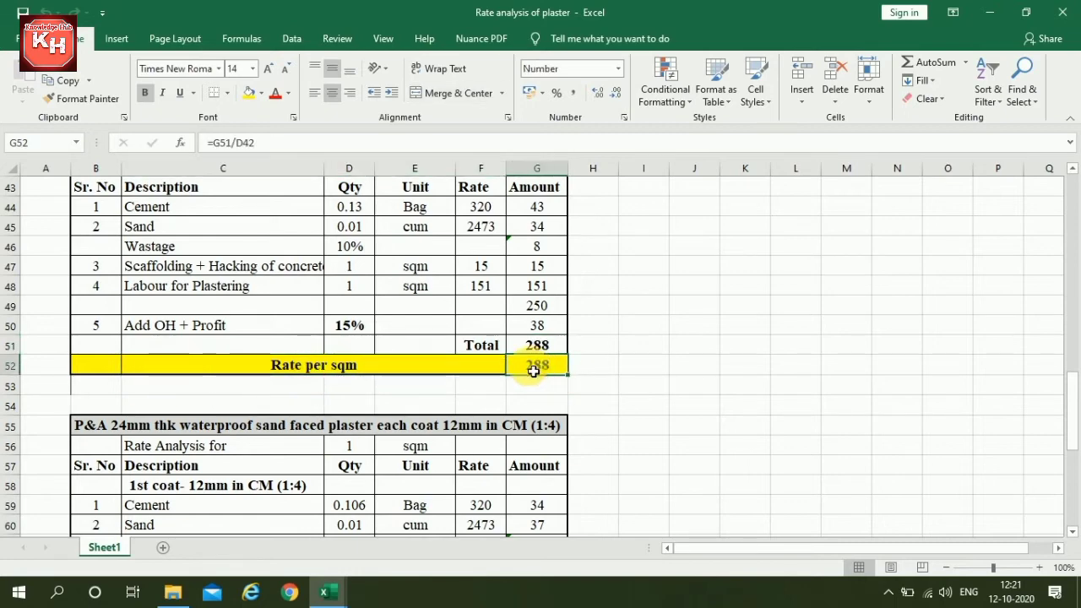
# Bring the 24 mm waterproof sand faced plaster analysis into view and look at its 1st coat heading.
pyautogui.scroll(-3, 395, 376)
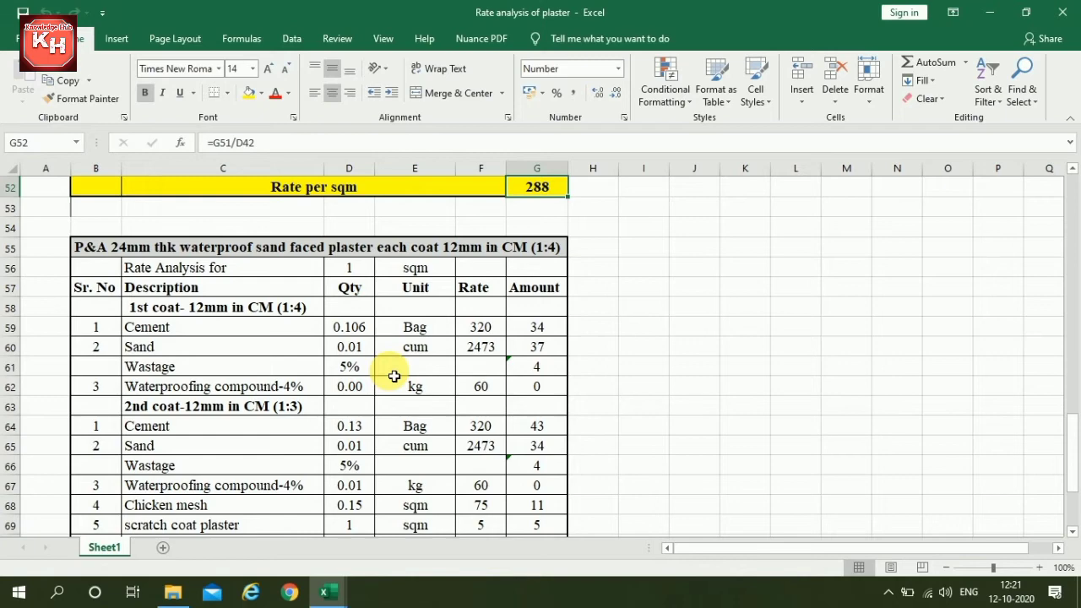
pyautogui.scroll(-1, 394, 374)
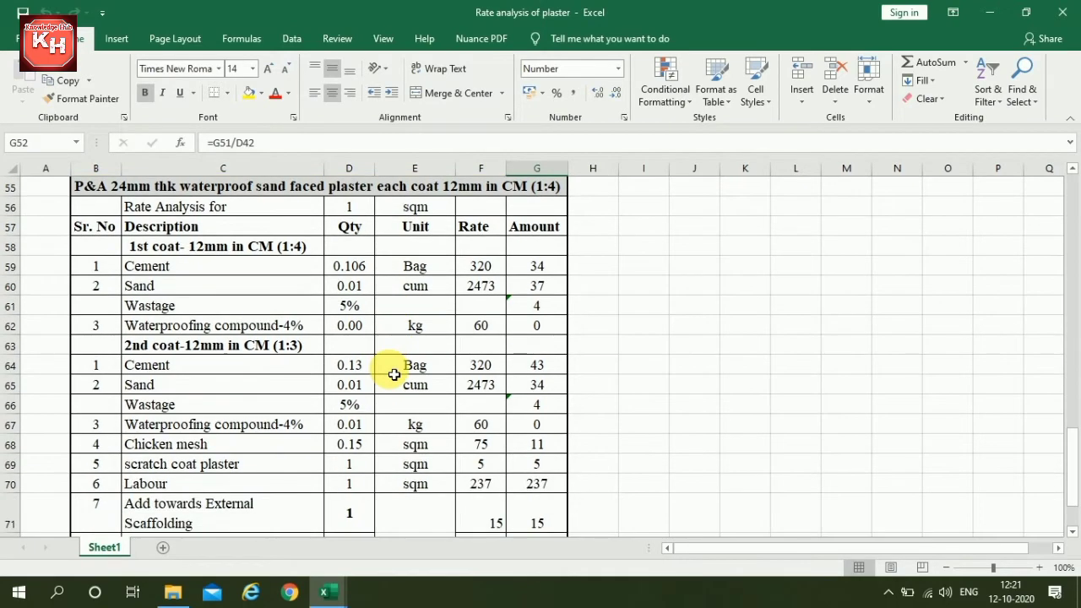
pyautogui.click(255, 247)
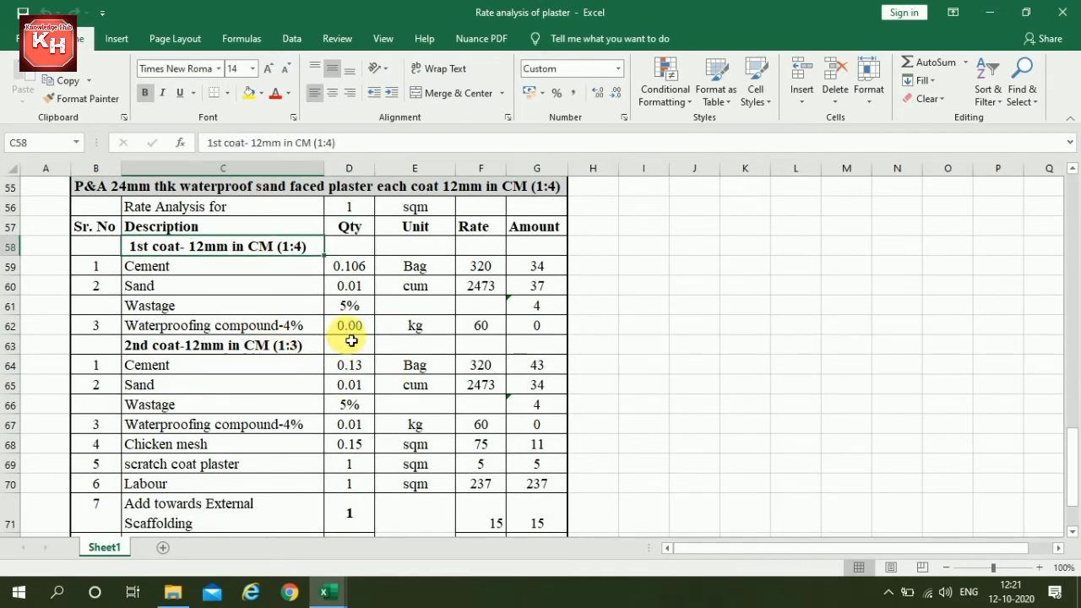
# Inspect the 1st coat's cement and sand quantity formulas, units and rate sources, along with the wastage percentage.
pyautogui.click(354, 268)
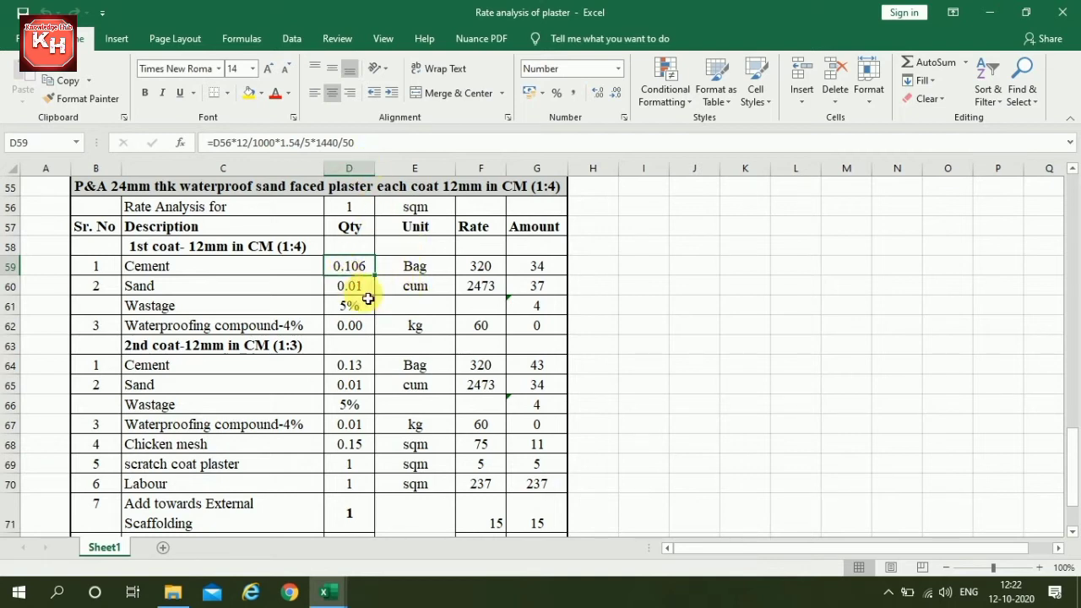
pyautogui.click(421, 268)
pyautogui.click(482, 266)
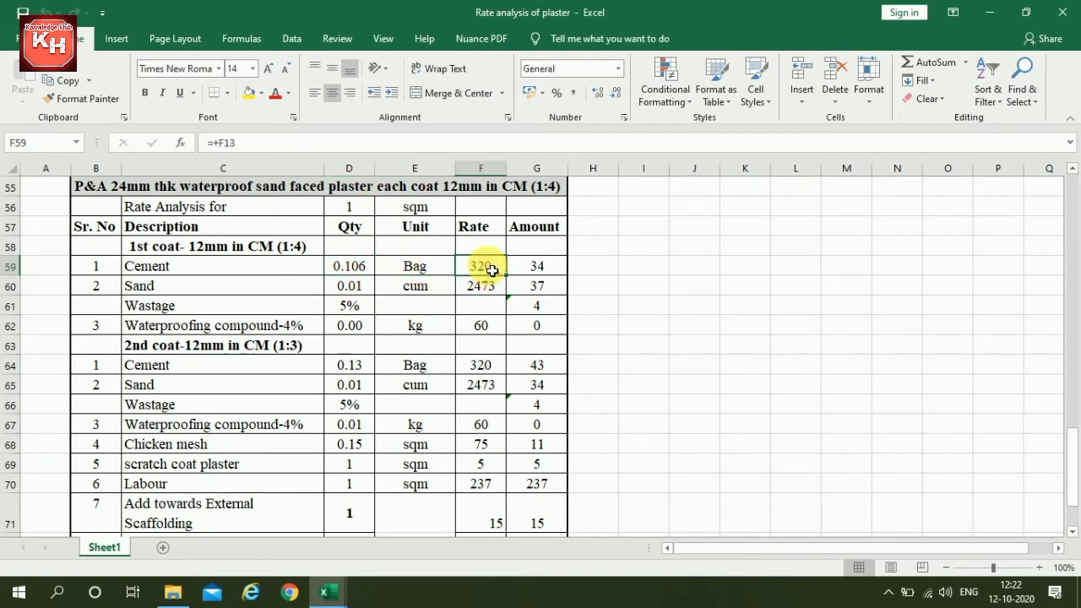
pyautogui.click(362, 290)
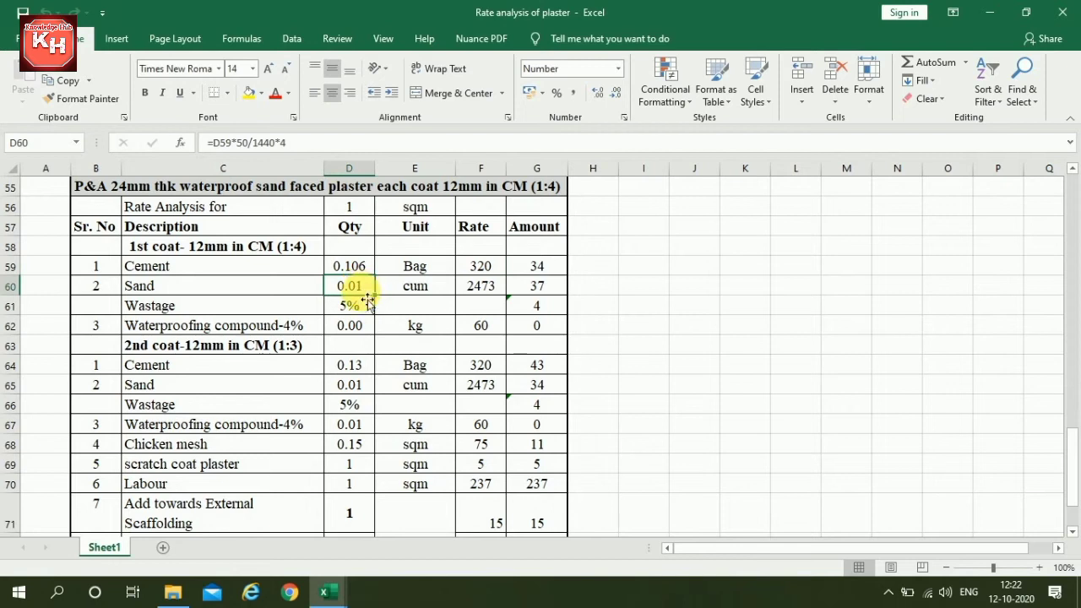
pyautogui.click(420, 285)
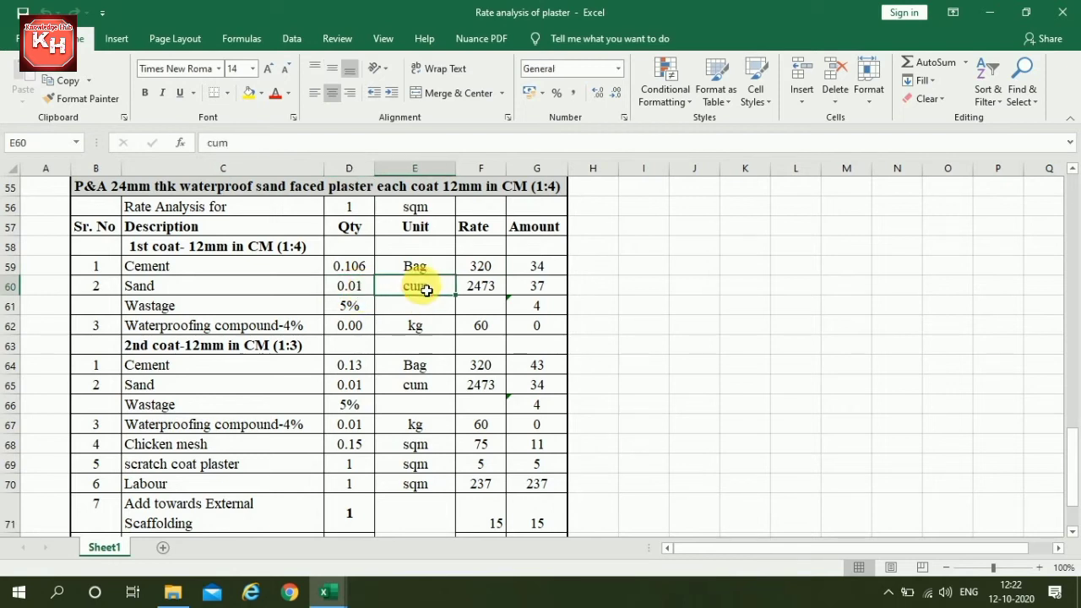
pyautogui.click(483, 286)
pyautogui.click(355, 308)
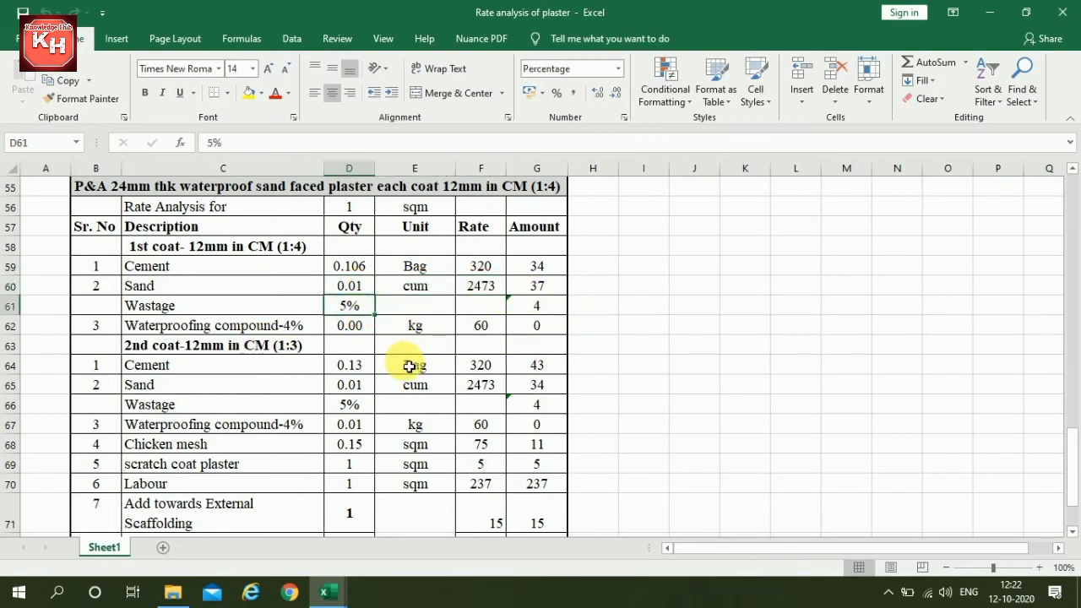
# Check the 1st coat's waterproofing compound row and the formula behind its quantity.
pyautogui.click(212, 323)
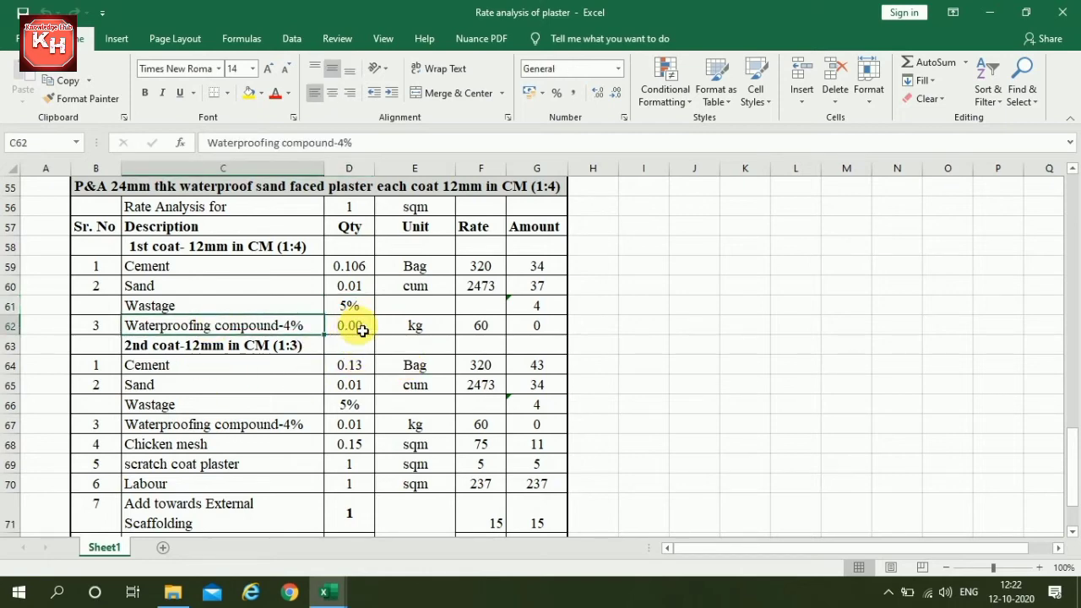
pyautogui.scroll(2, 362, 331)
pyautogui.scroll(-1, 363, 331)
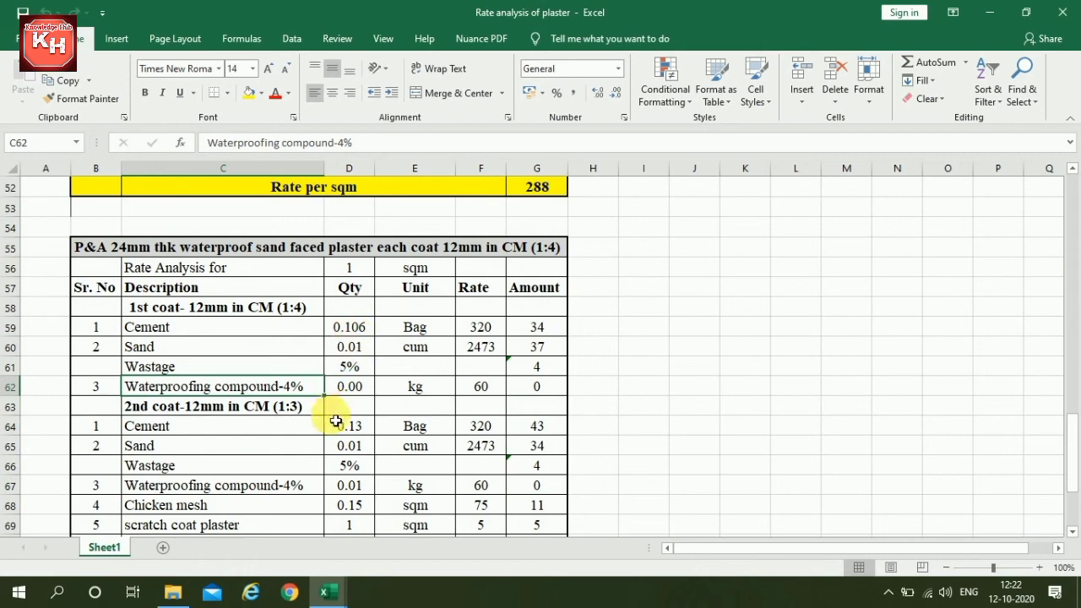
pyautogui.click(359, 388)
pyautogui.scroll(-1, 405, 384)
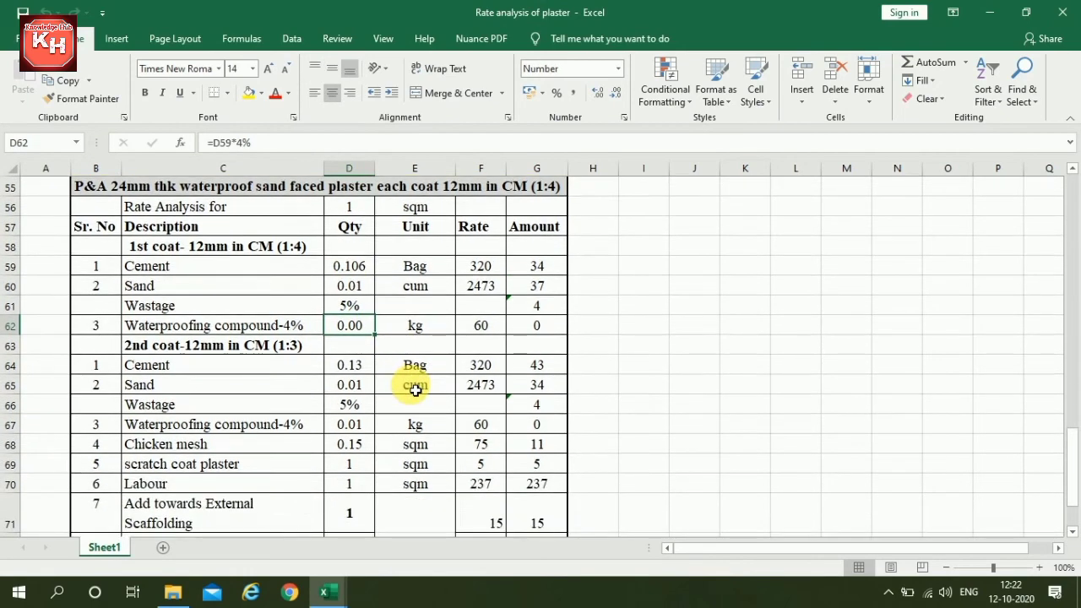
pyautogui.click(281, 332)
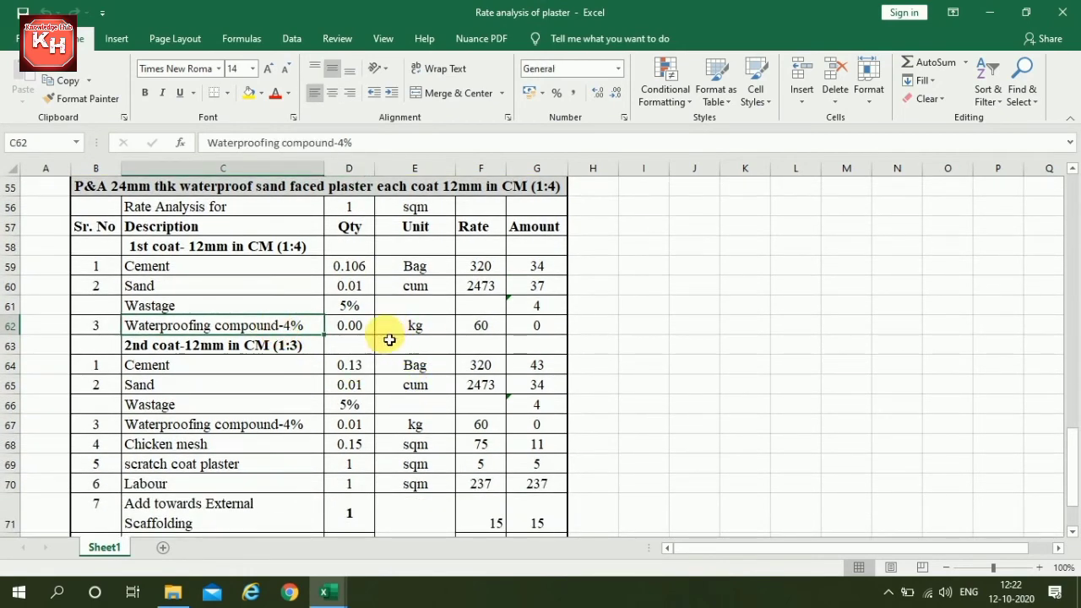
# Review the 2nd coat's heading and its quantity entries for cement, sand, wastage and waterproofing compound.
pyautogui.click(241, 348)
pyautogui.scroll(-1, 268, 373)
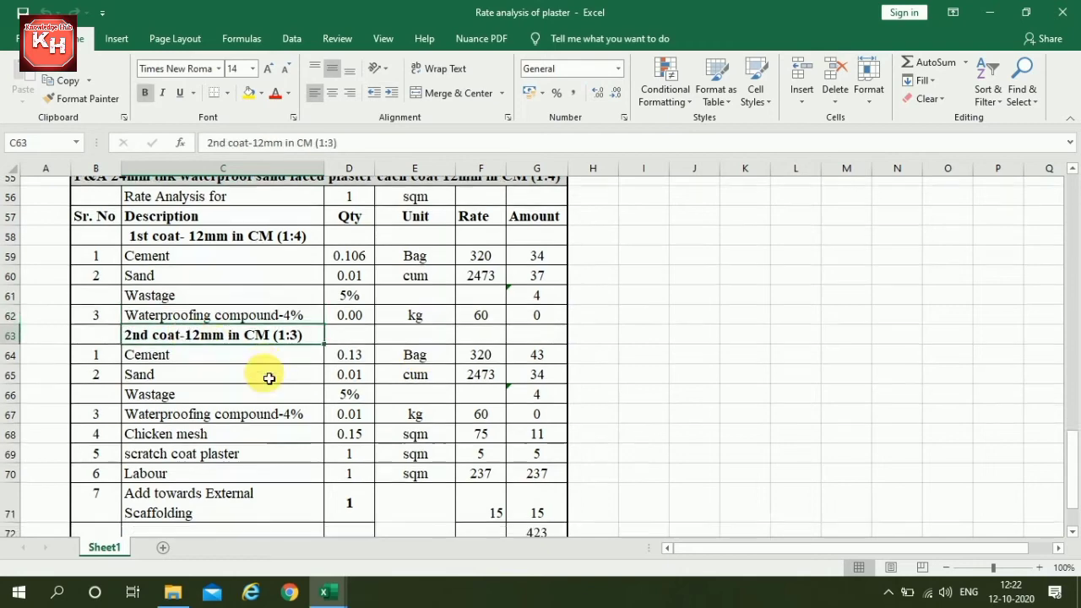
pyautogui.click(358, 309)
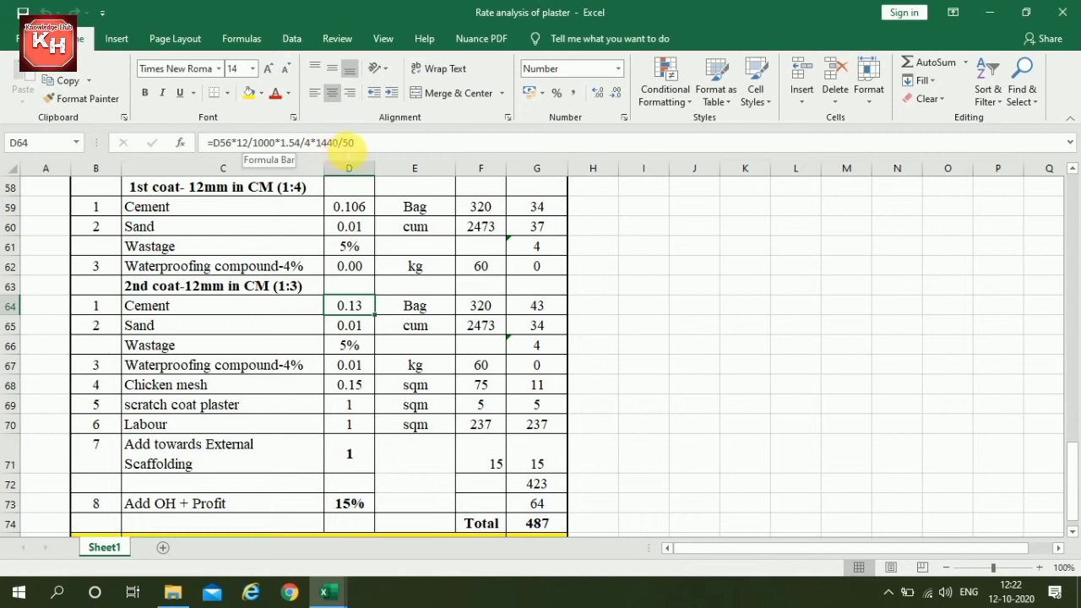
pyautogui.click(349, 329)
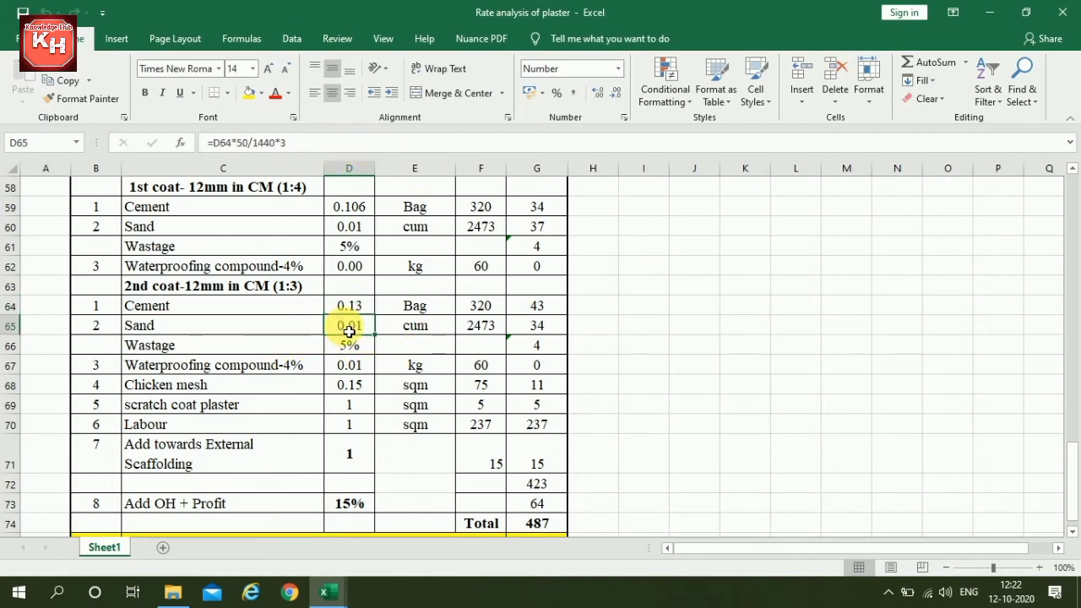
pyautogui.click(350, 345)
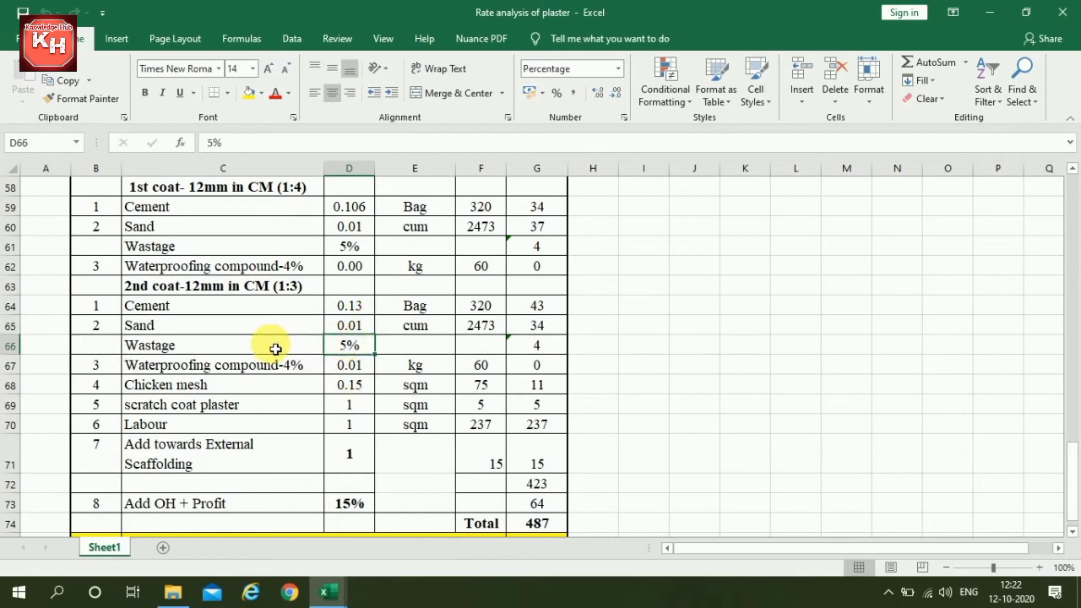
pyautogui.scroll(-1, 278, 346)
pyautogui.click(353, 307)
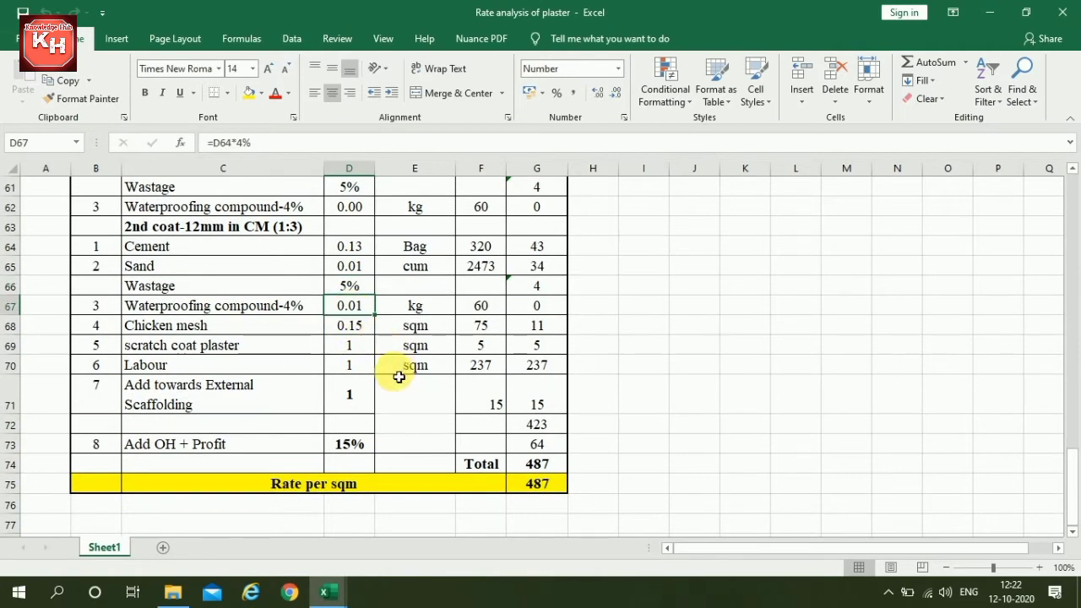
# Examine the chicken mesh row's quantity formula and the source of its rate.
pyautogui.click(355, 330)
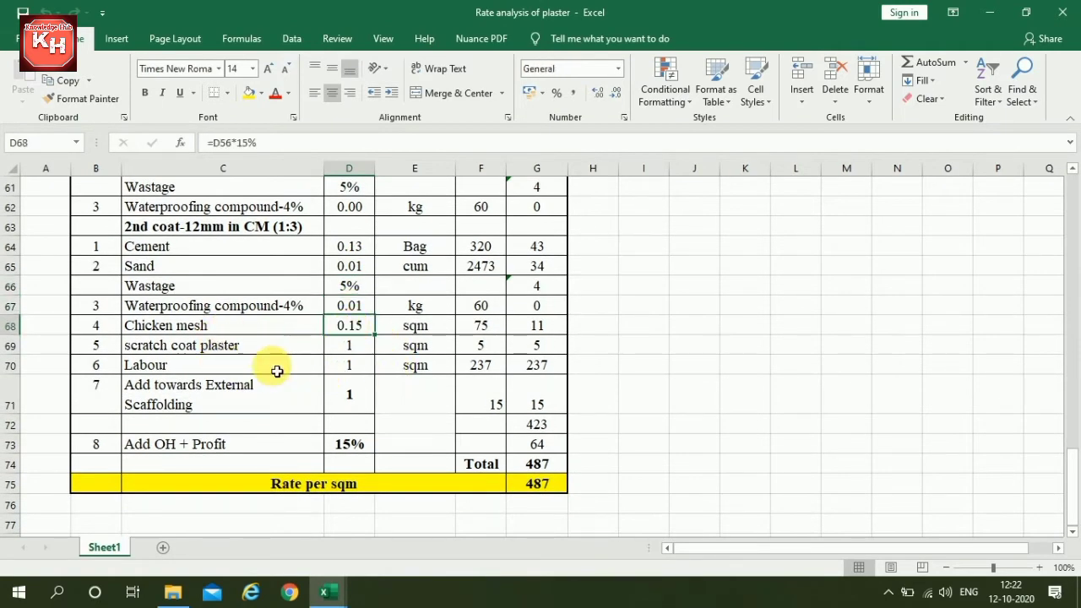
pyautogui.click(498, 332)
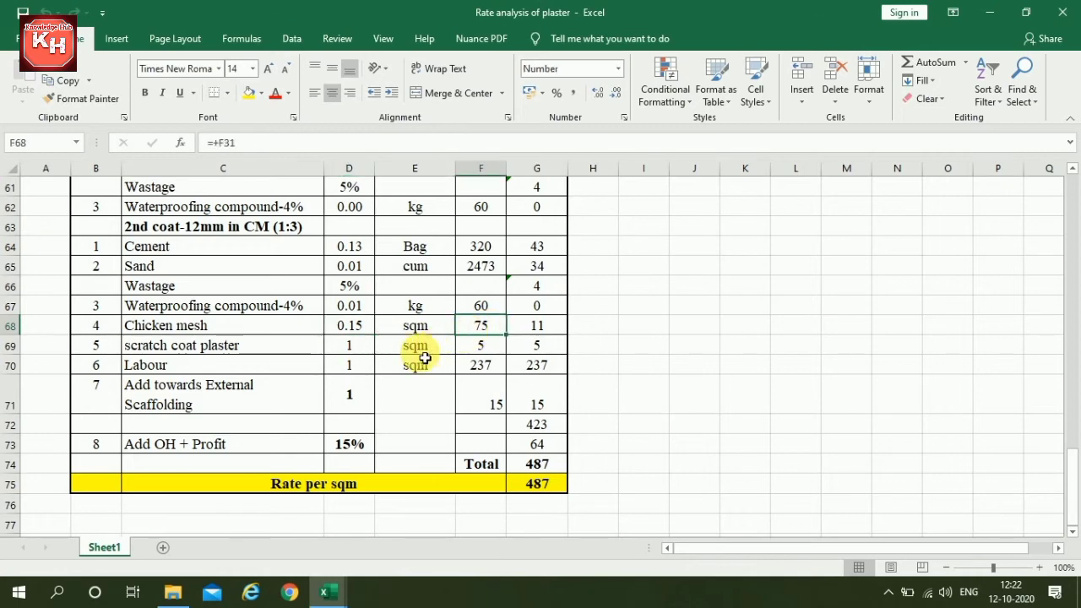
pyautogui.scroll(2, 425, 358)
pyautogui.scroll(-2, 425, 359)
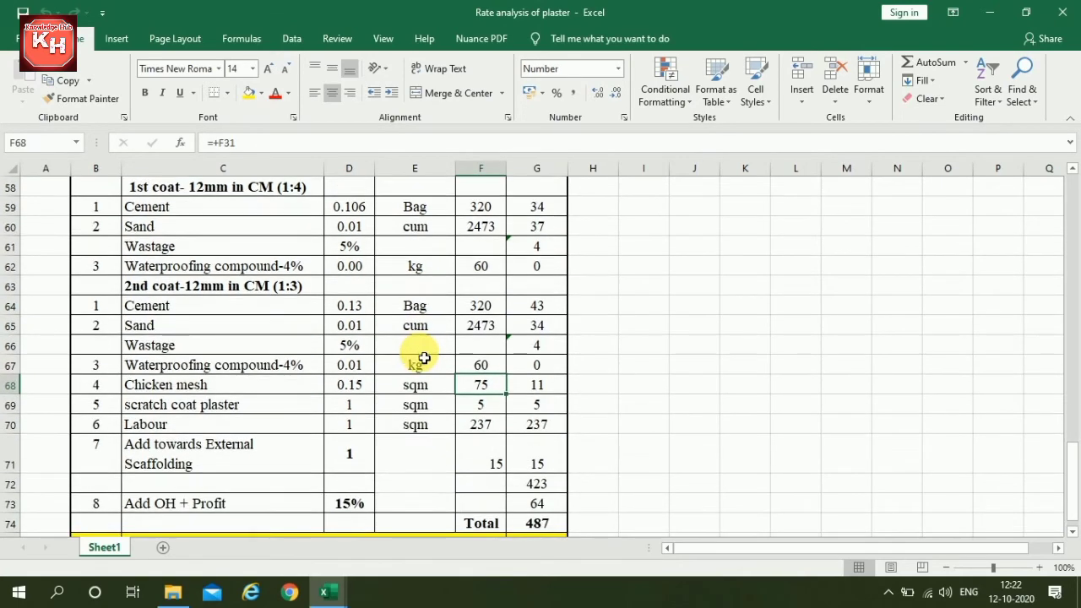
# Check the scratch coat plaster row's unit and rate, and the labour row's quantity and rate formula.
pyautogui.click(236, 349)
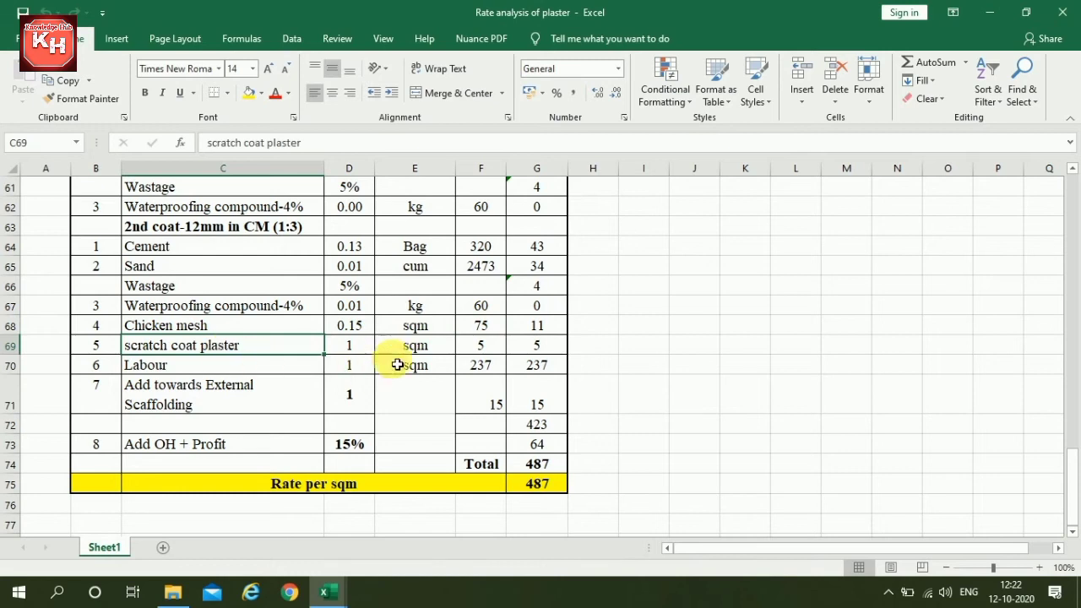
pyautogui.click(431, 353)
pyautogui.click(477, 350)
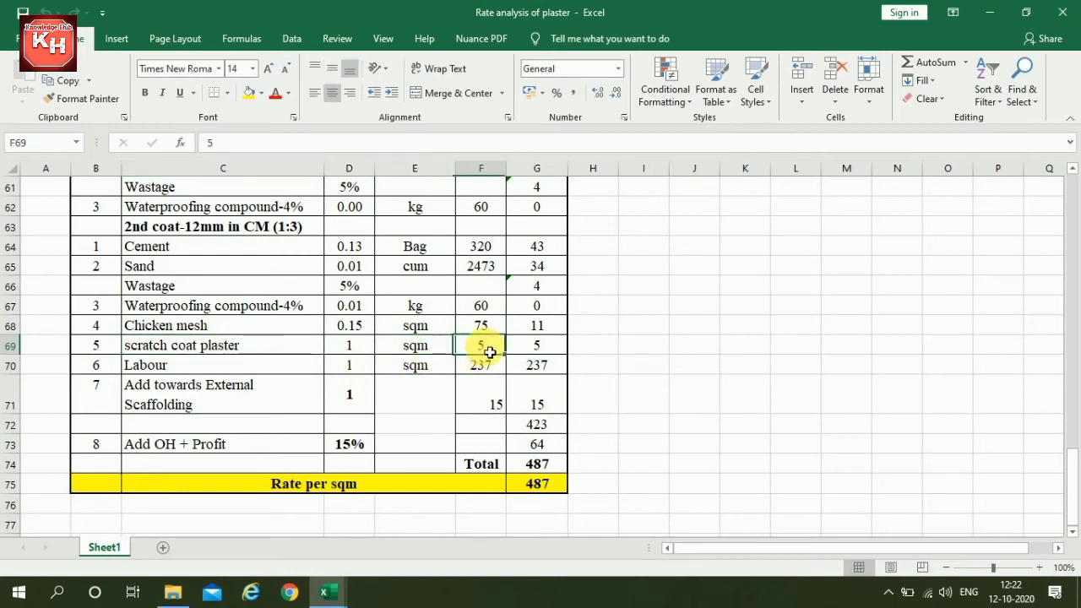
pyautogui.click(342, 365)
pyautogui.click(483, 368)
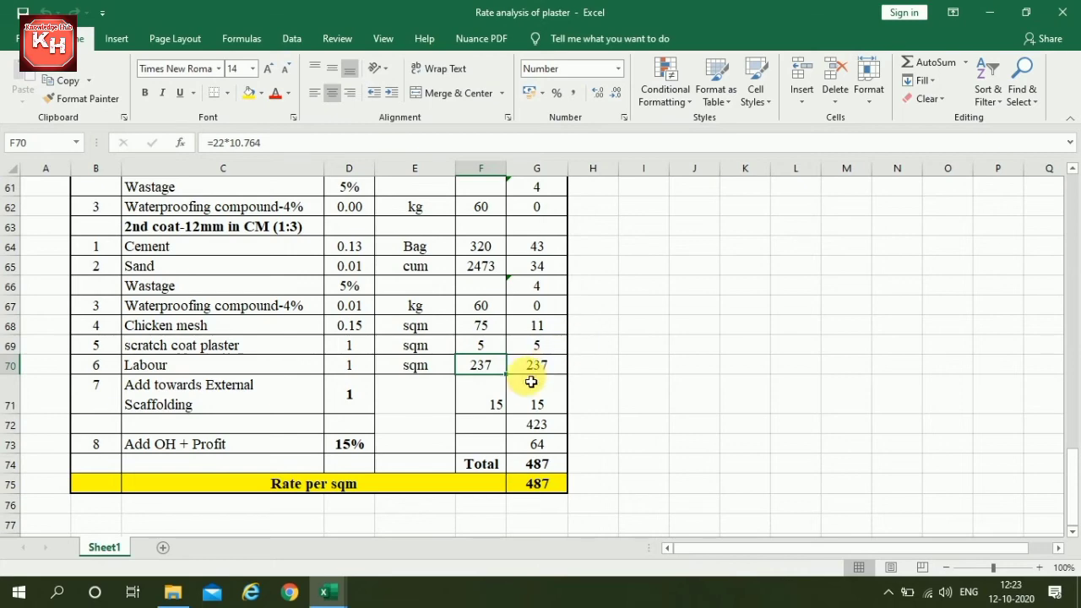
# Look back at the waterproof sand faced plaster title, and check the external scaffolding row's description and rate.
pyautogui.scroll(2, 530, 382)
pyautogui.scroll(2, 530, 382)
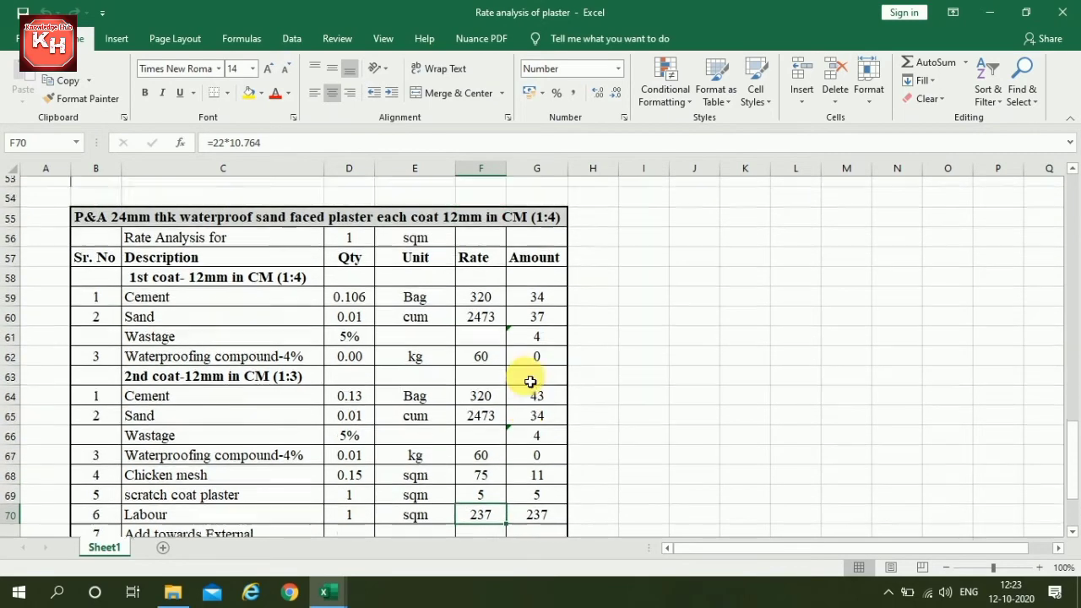
pyautogui.click(404, 313)
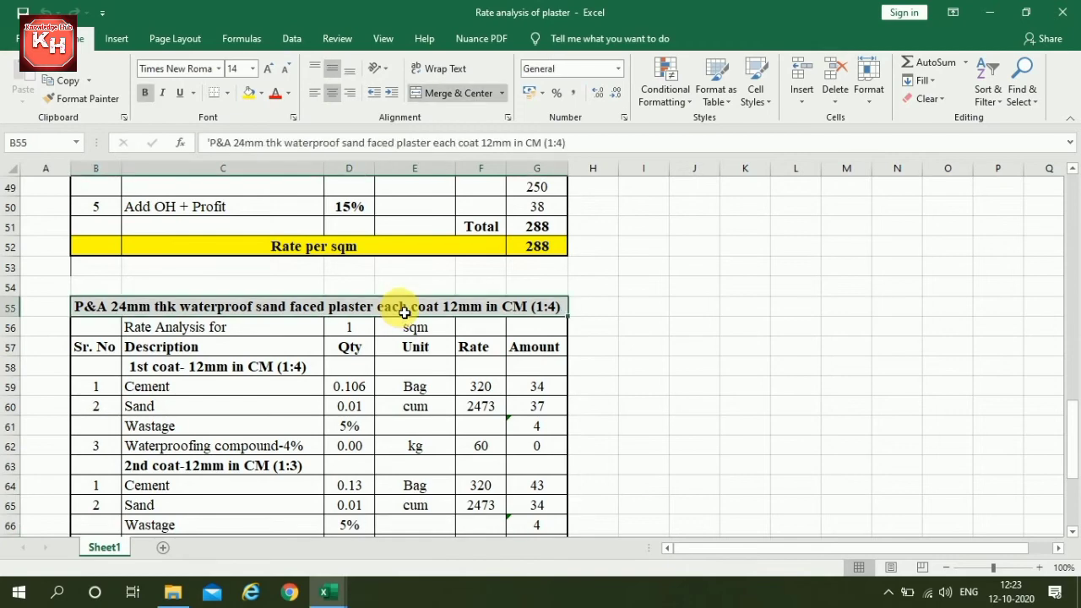
pyautogui.scroll(-3, 409, 326)
pyautogui.scroll(-1, 412, 333)
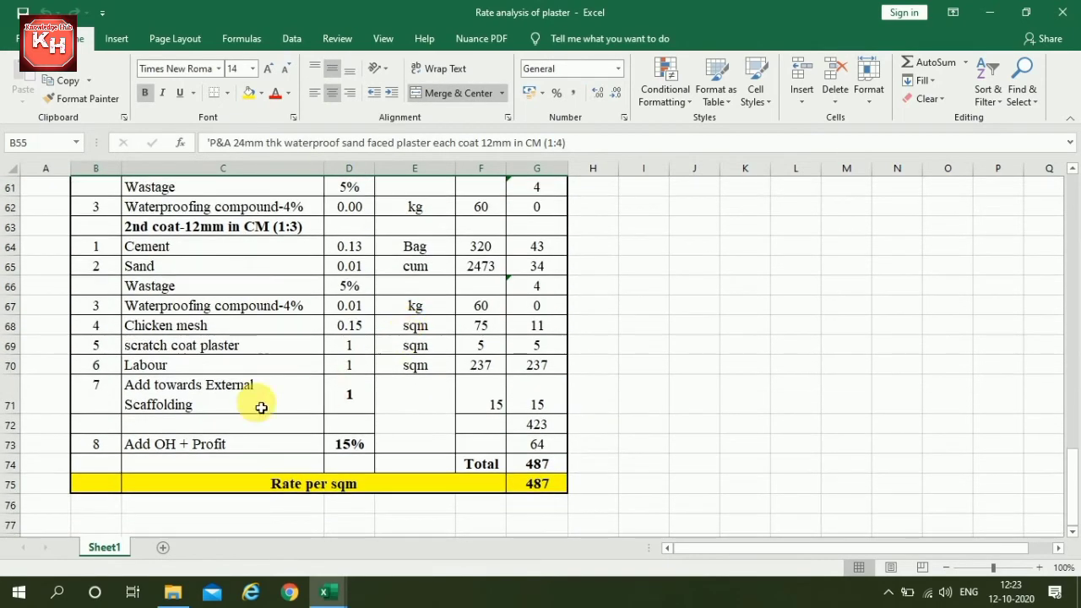
pyautogui.click(295, 395)
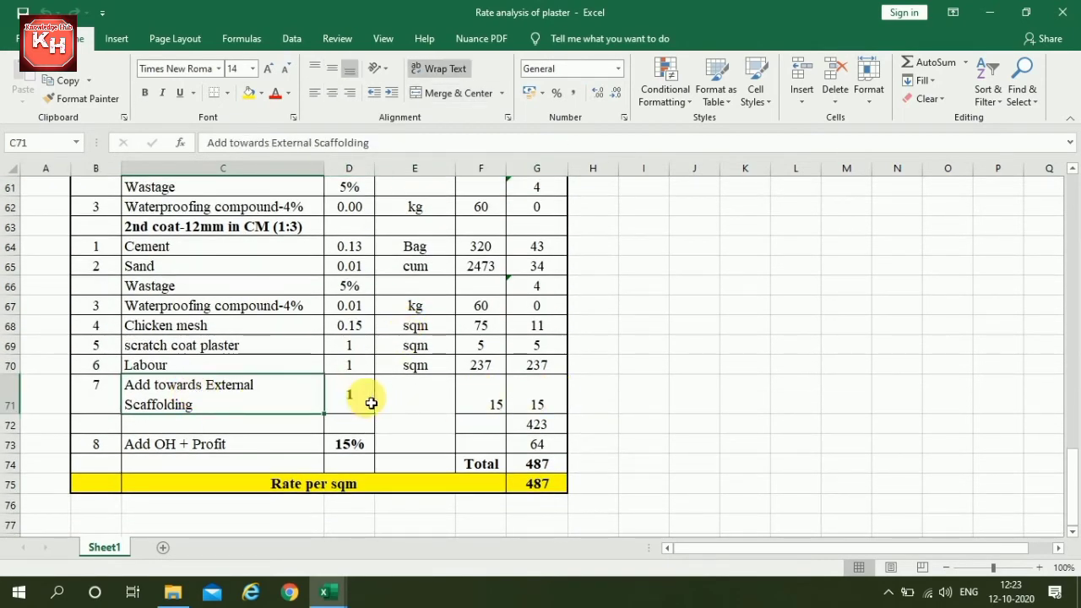
pyautogui.click(490, 401)
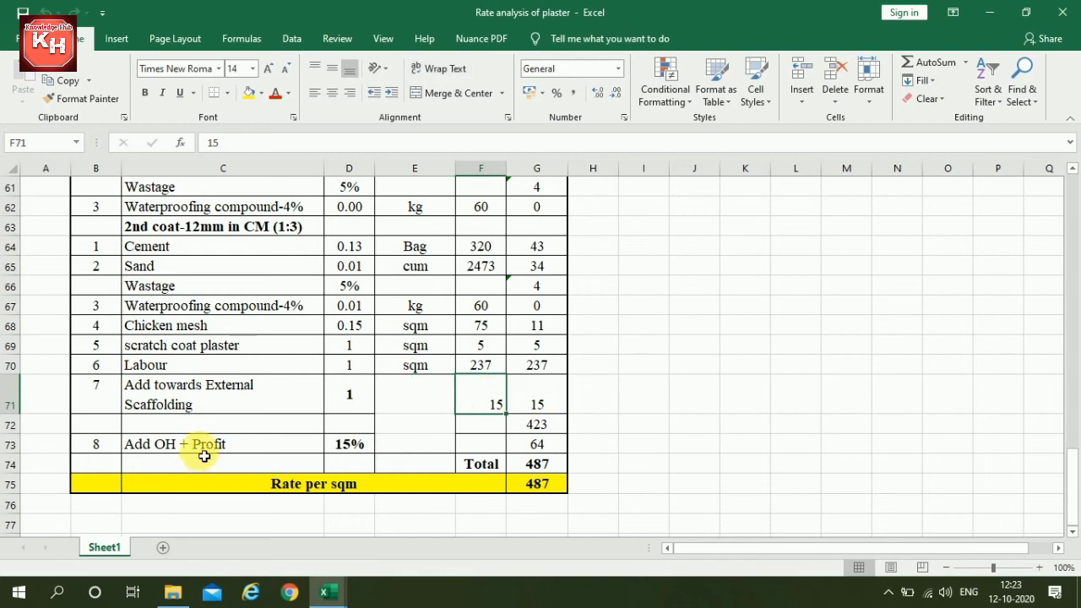
# Review the overhead and profit, subtotal, total and rate per sqm formulas that close the waterproof sand faced plaster analysis.
pyautogui.click(287, 445)
pyautogui.click(350, 446)
pyautogui.click(537, 444)
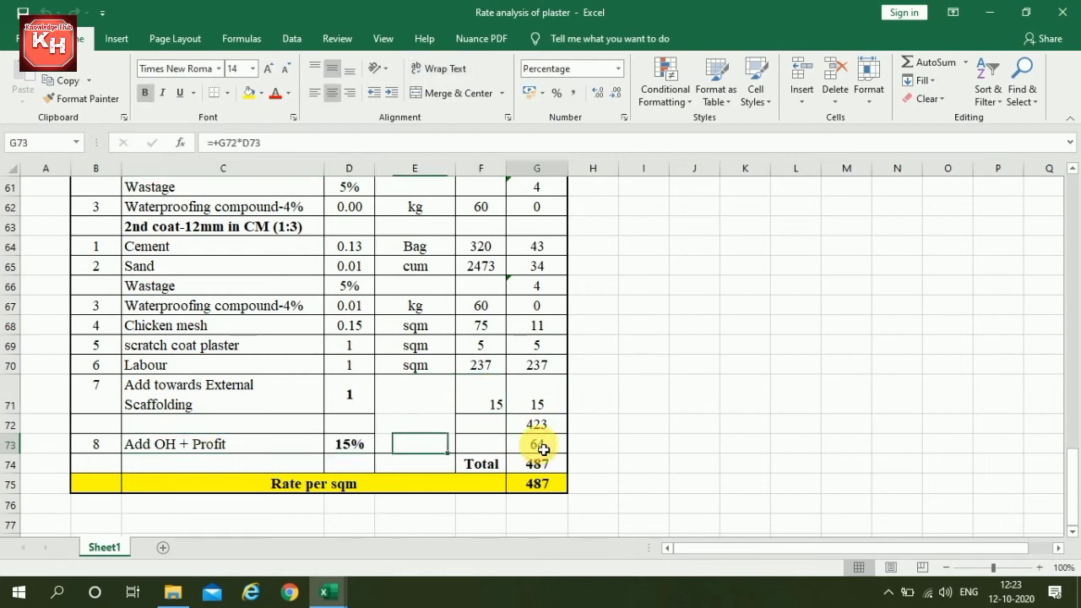
pyautogui.click(547, 425)
pyautogui.click(549, 448)
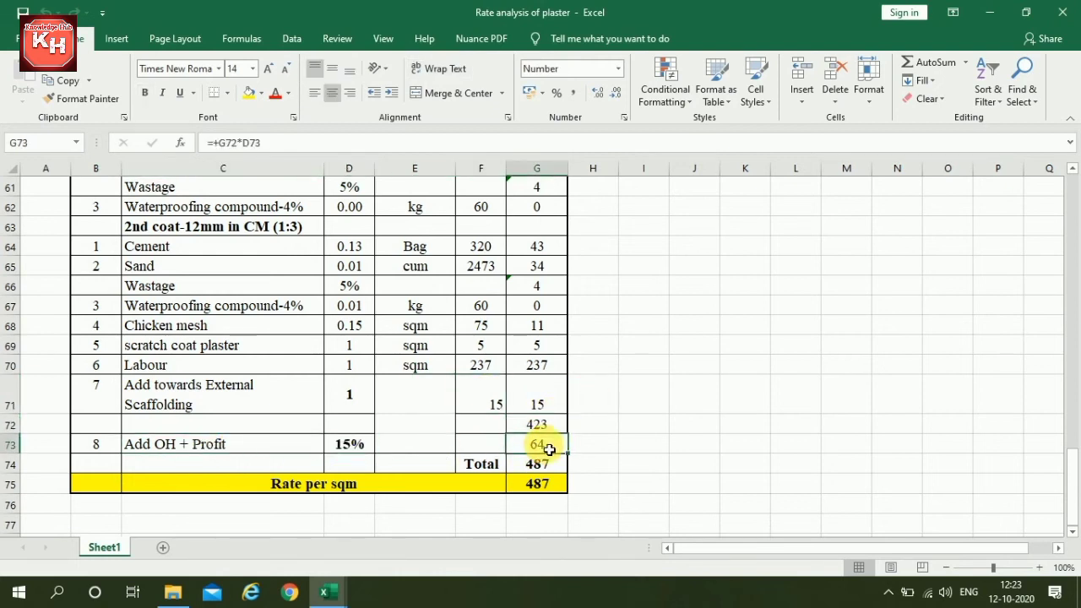
pyautogui.click(545, 465)
pyautogui.scroll(-1, 440, 430)
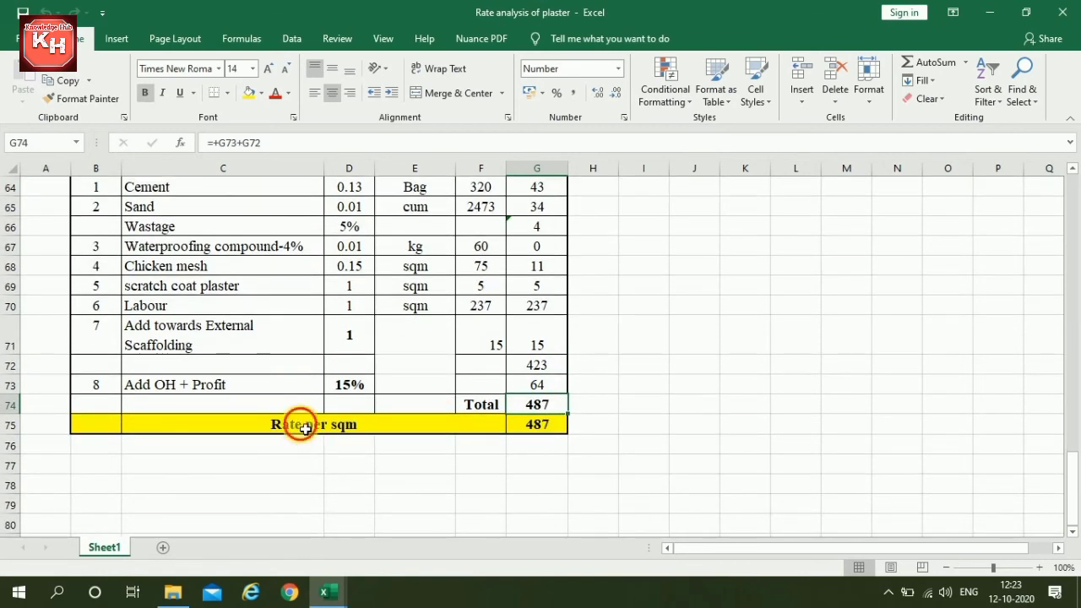
pyautogui.click(295, 422)
pyautogui.click(537, 426)
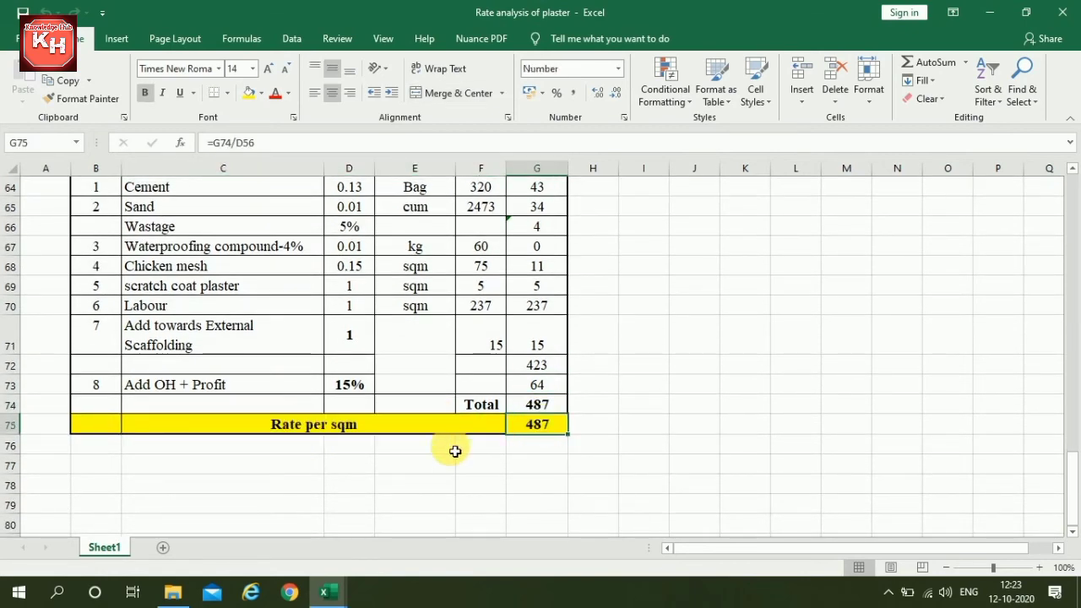
# Look over the ceiling plaster and waterproof sand faced plaster analyses once more, down to the final rate per sqm.
pyautogui.scroll(8, 454, 449)
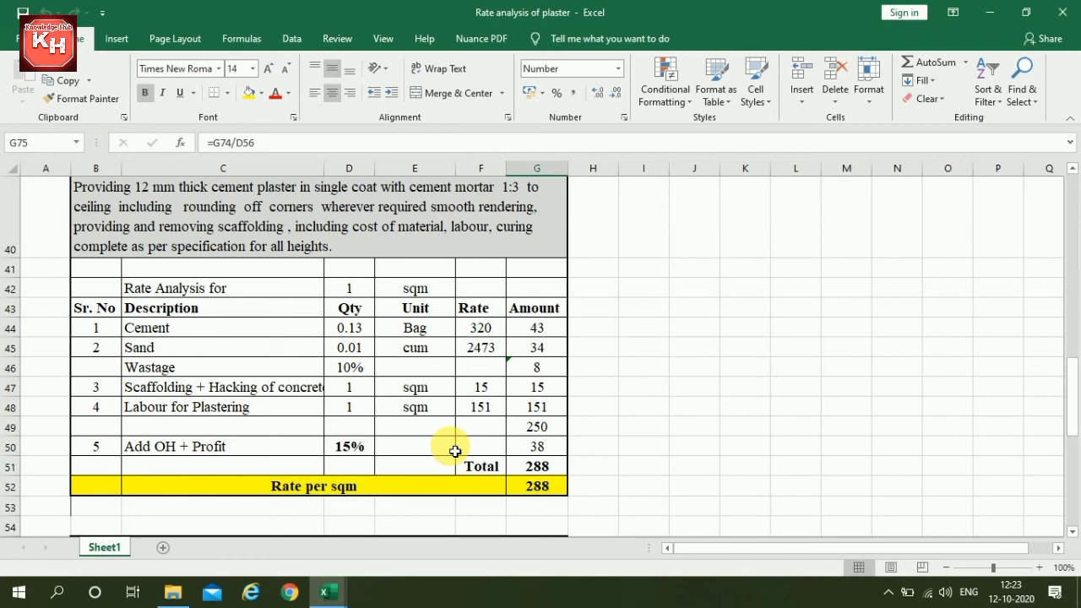
pyautogui.scroll(-5, 413, 424)
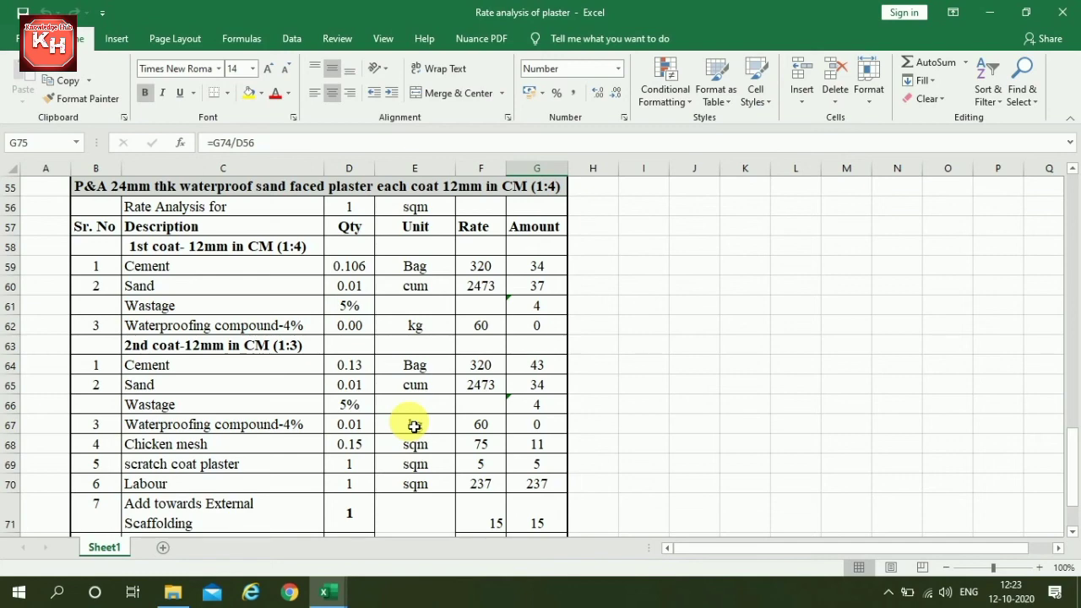
pyautogui.scroll(-1, 414, 427)
pyautogui.scroll(-1, 414, 427)
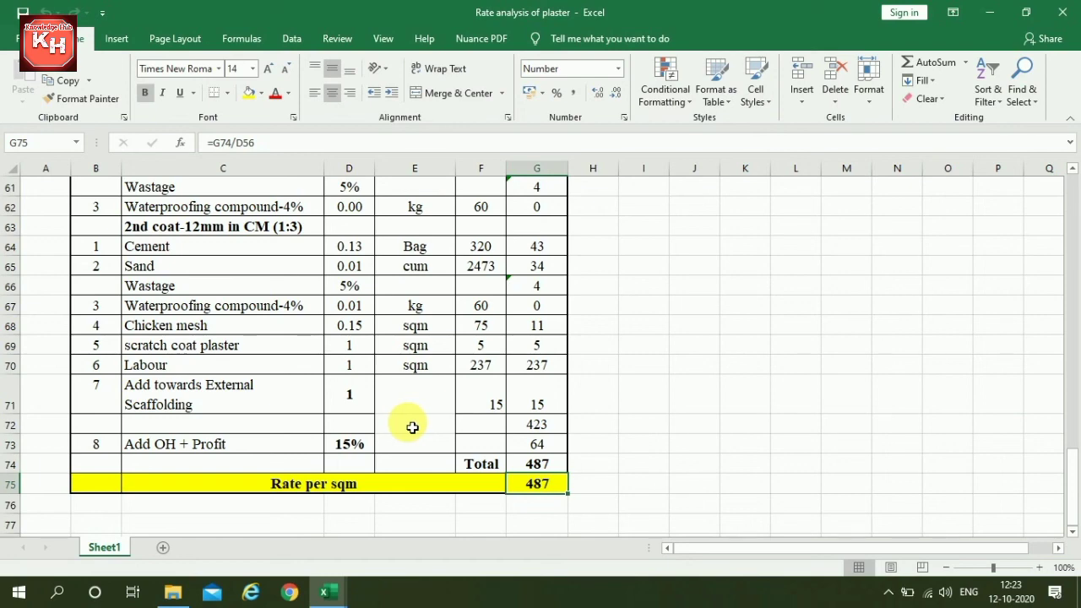
pyautogui.scroll(-2, 412, 427)
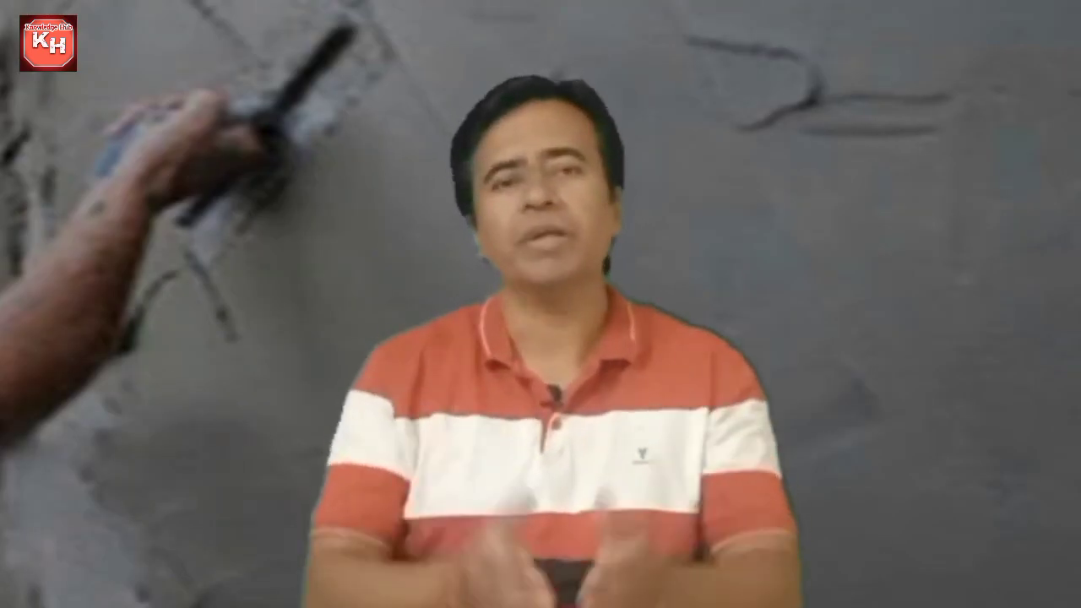